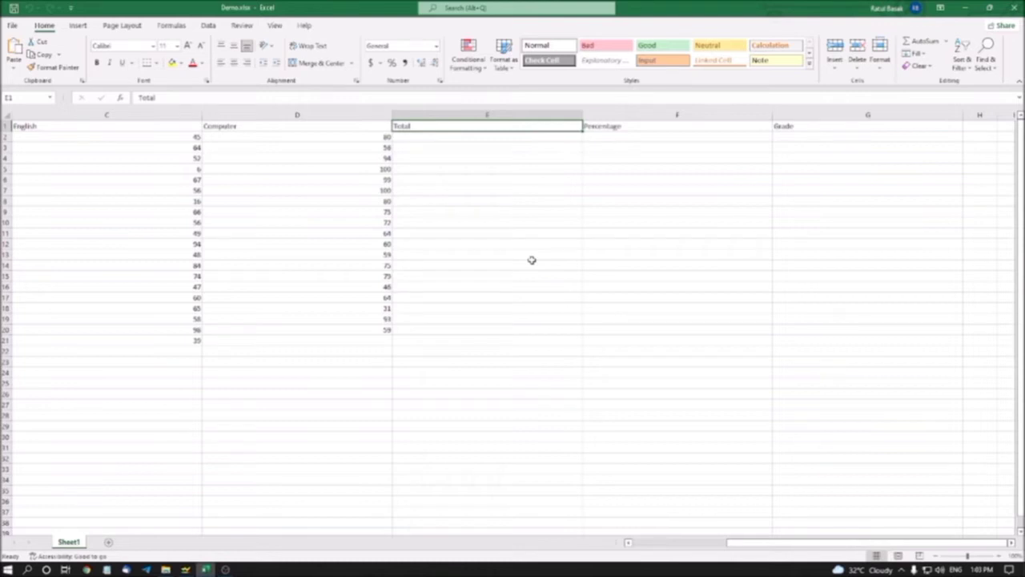
- Examine the column headings in row 1, from name through the subjects to Total, Percentage and Grade
key("Left")
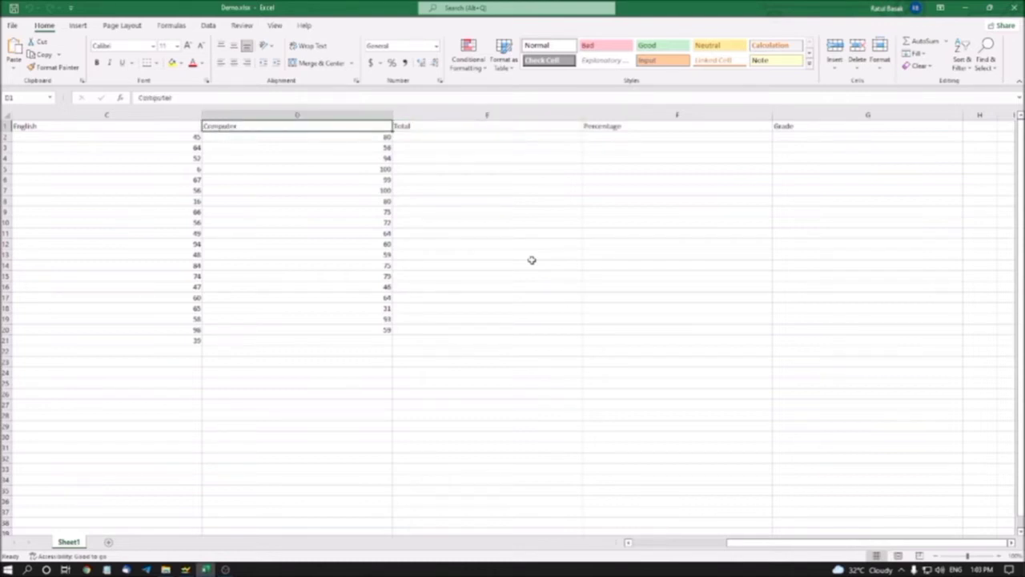
key("Left")
key("Left")
key("Left")
key("Right")
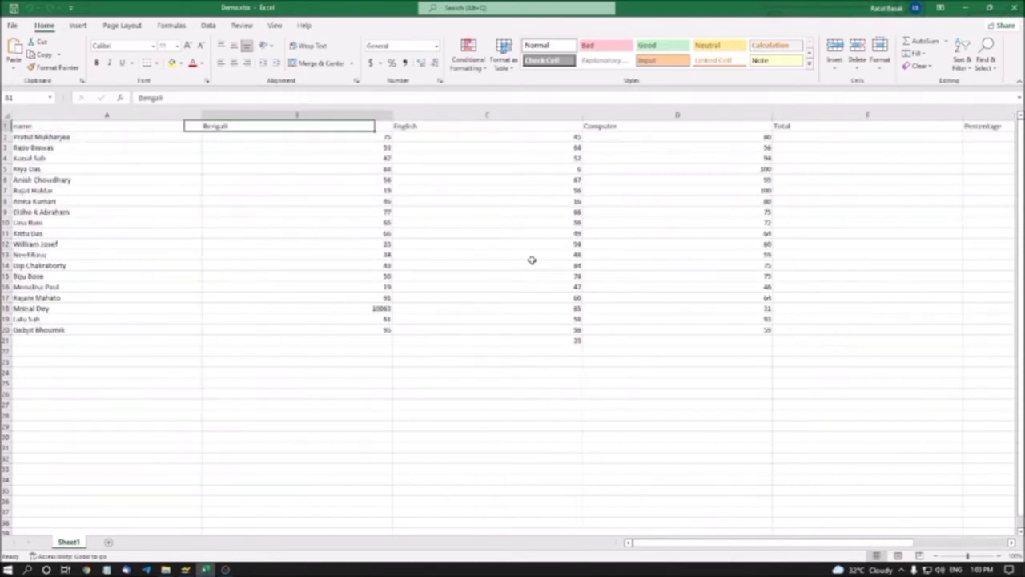
key("Left")
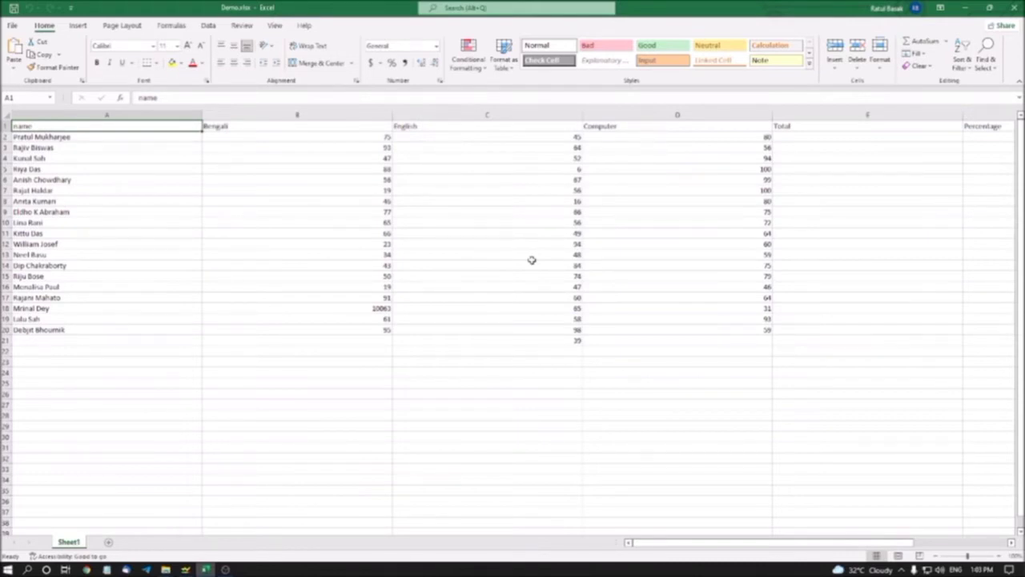
key("Right")
key("Left")
key("Right")
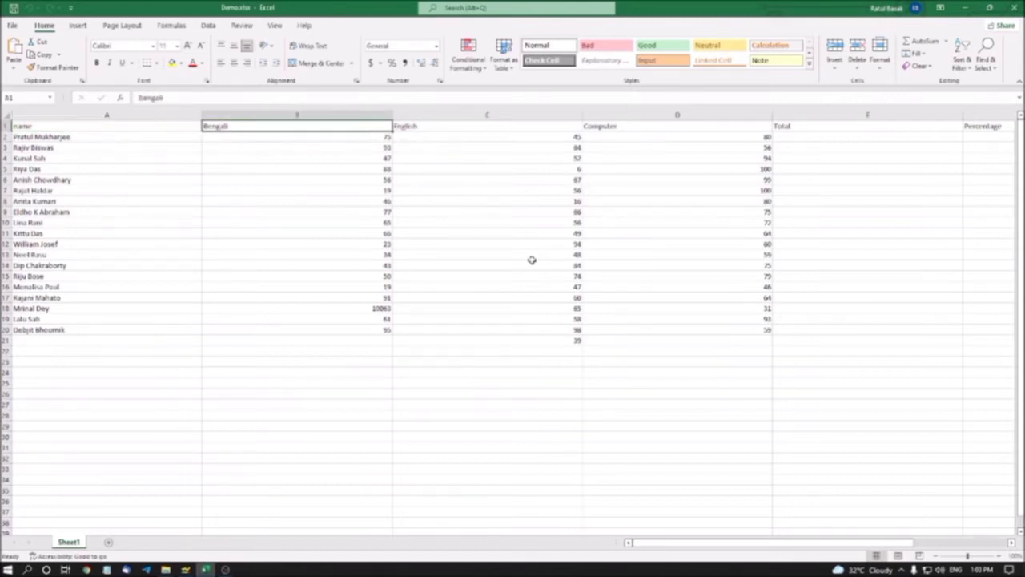
key("Right")
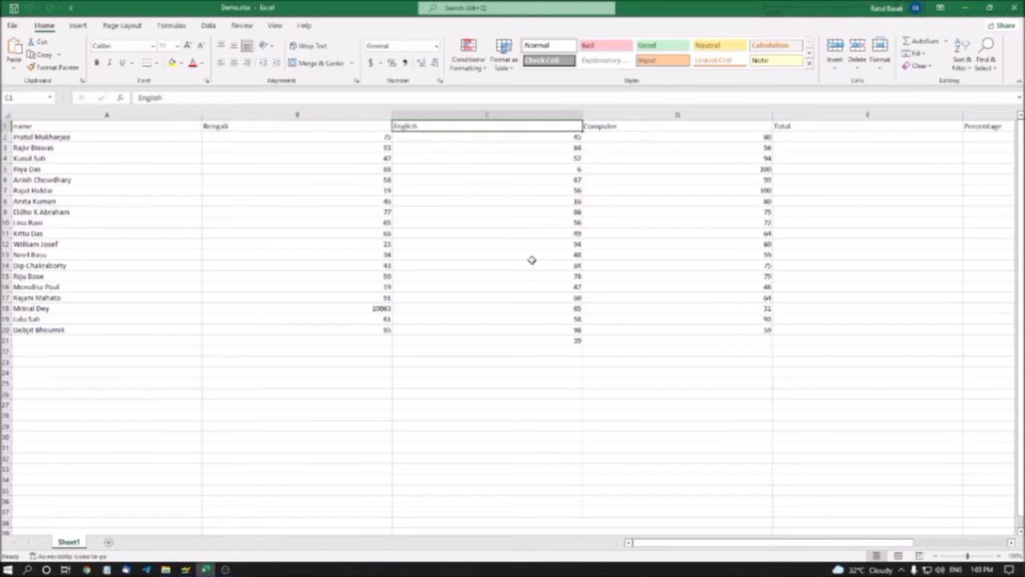
key("Right")
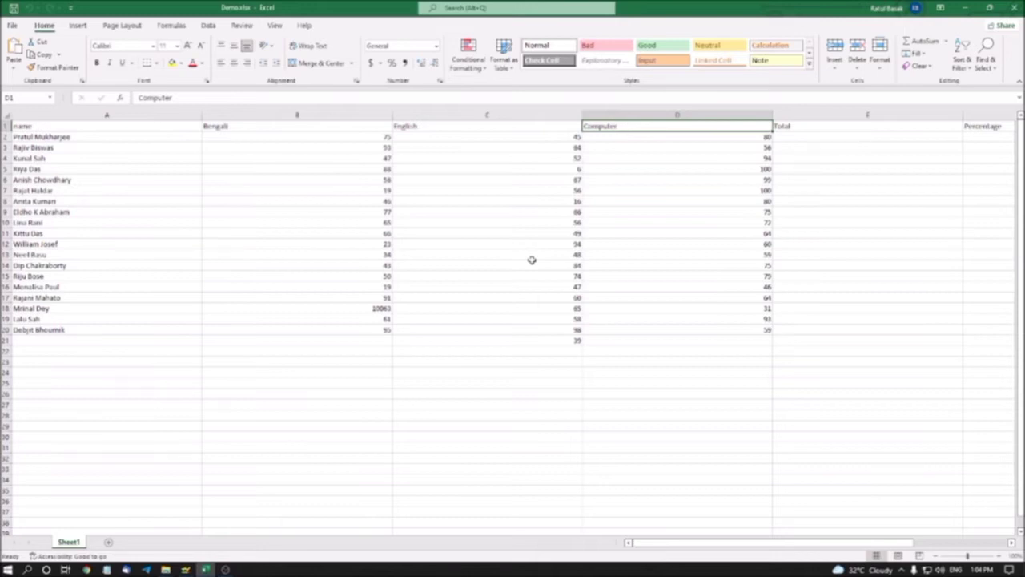
key("Right")
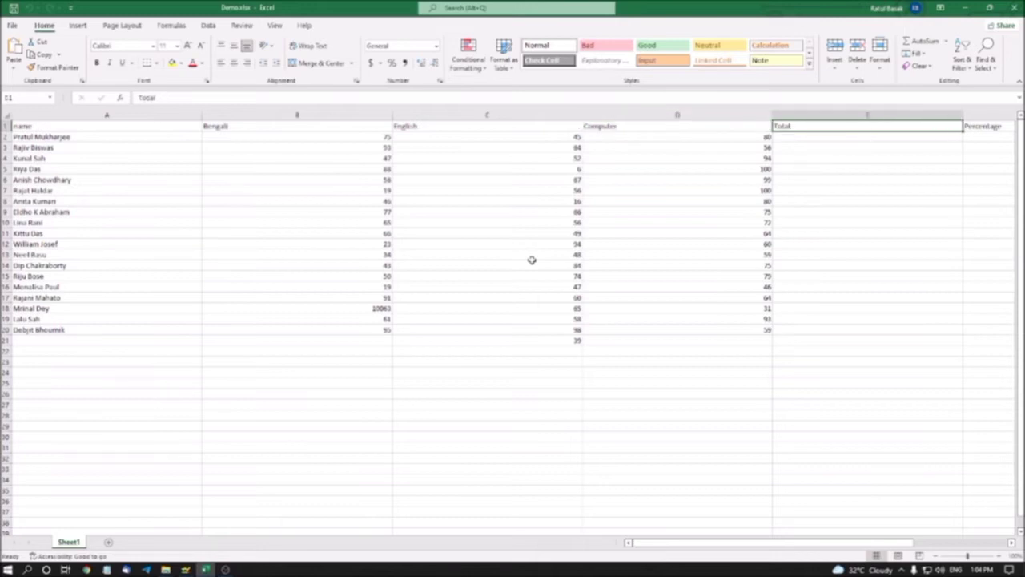
key("Right")
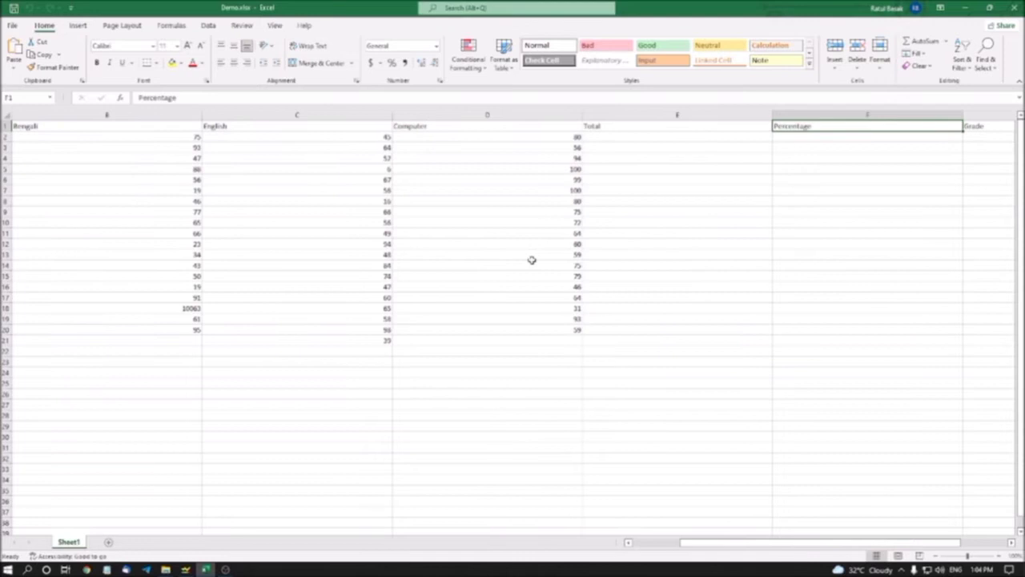
key("Right")
key("Right")
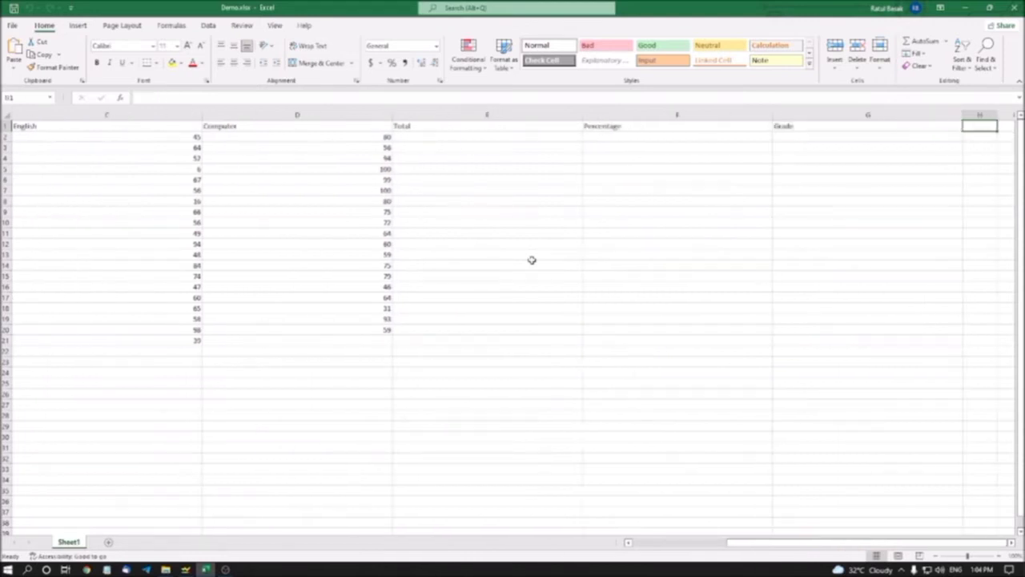
key("Left")
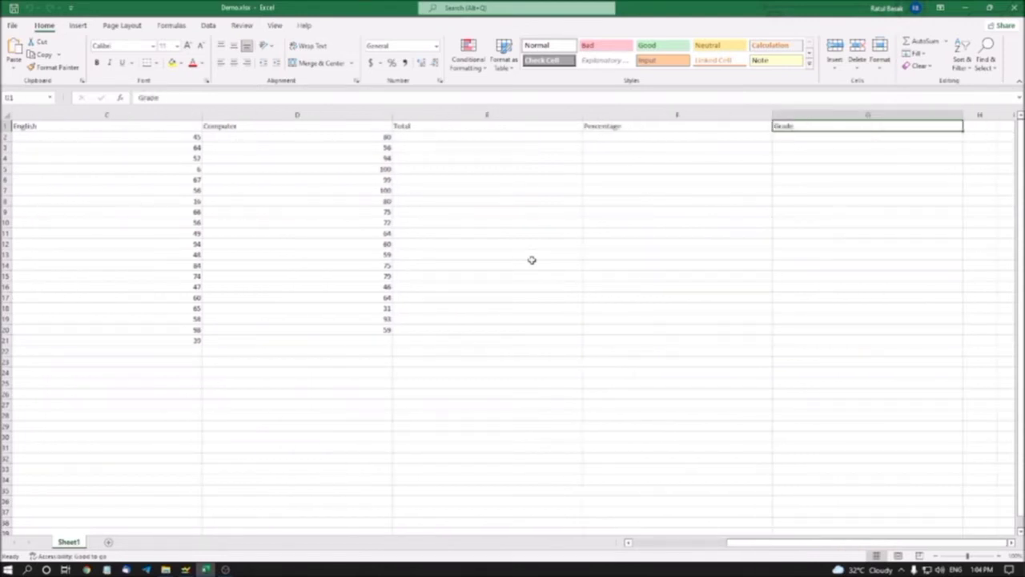
key("Right")
key("Left")
key("Right")
key("Left")
key("Right")
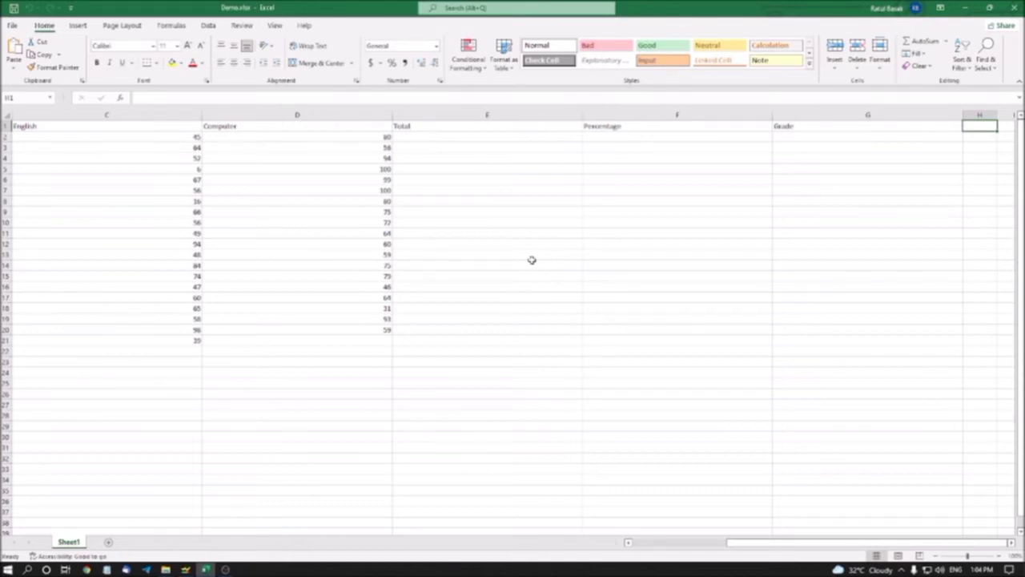
key("Left")
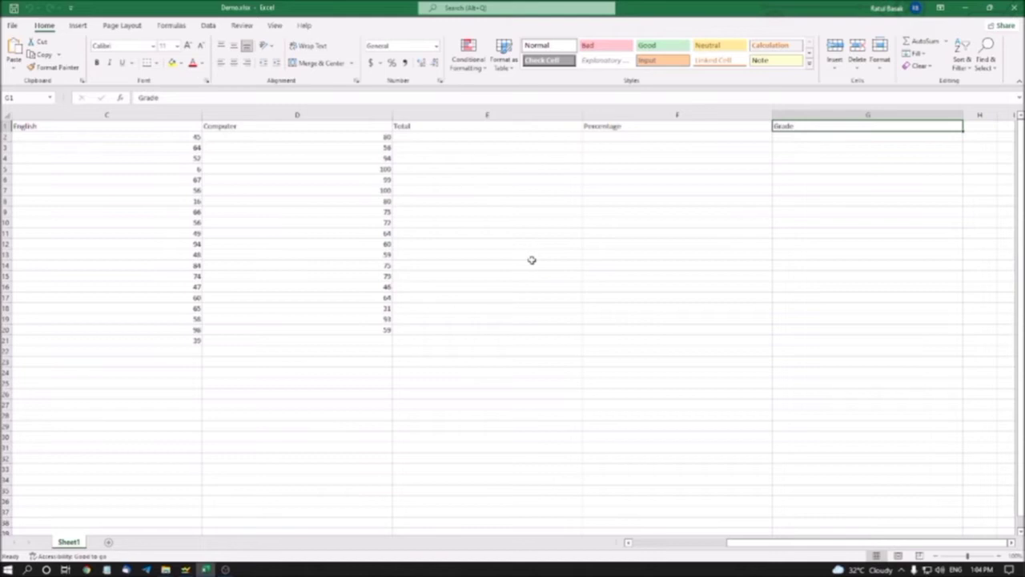
- Examine the students' names and their Bengali, English and Computer marks, ending at the Total heading
key("ctrl+Home")
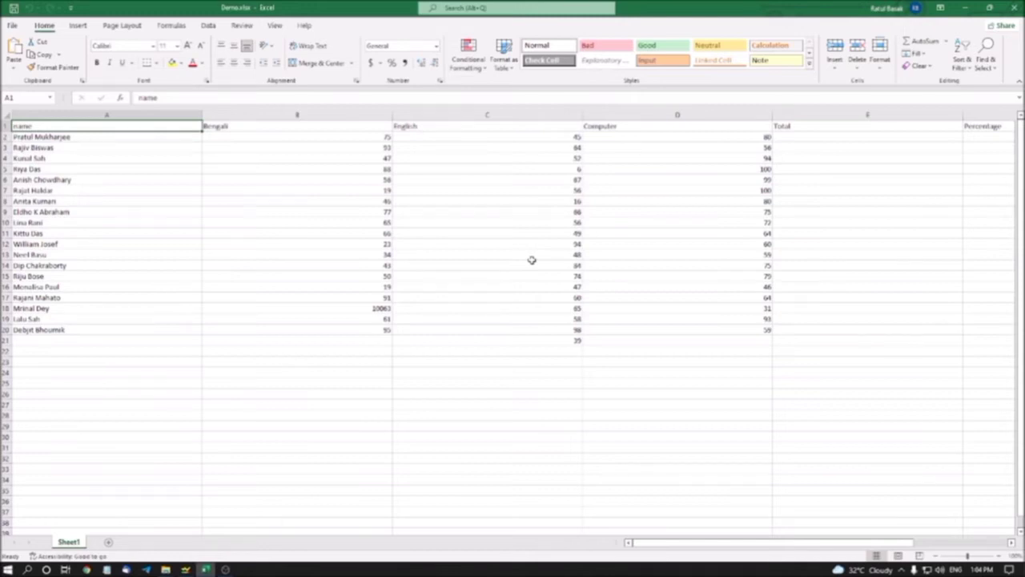
key("Right")
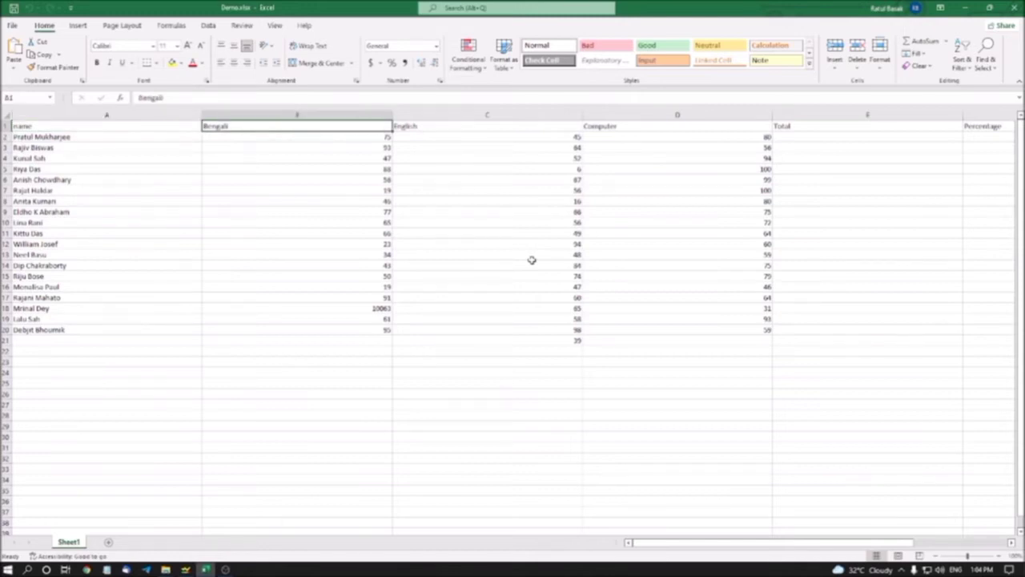
key("Down")
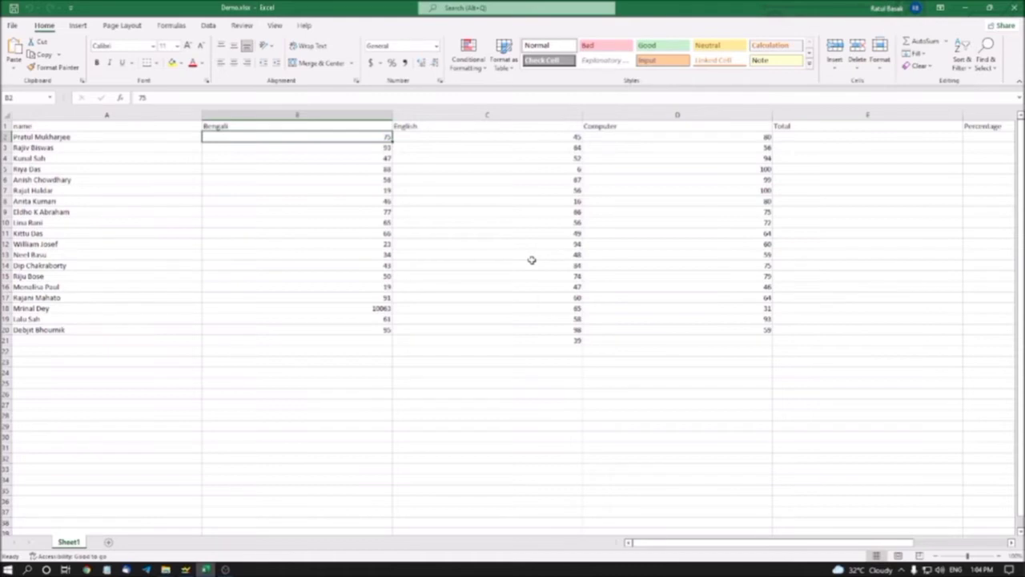
key("Down")
key("Down")
key("Down")
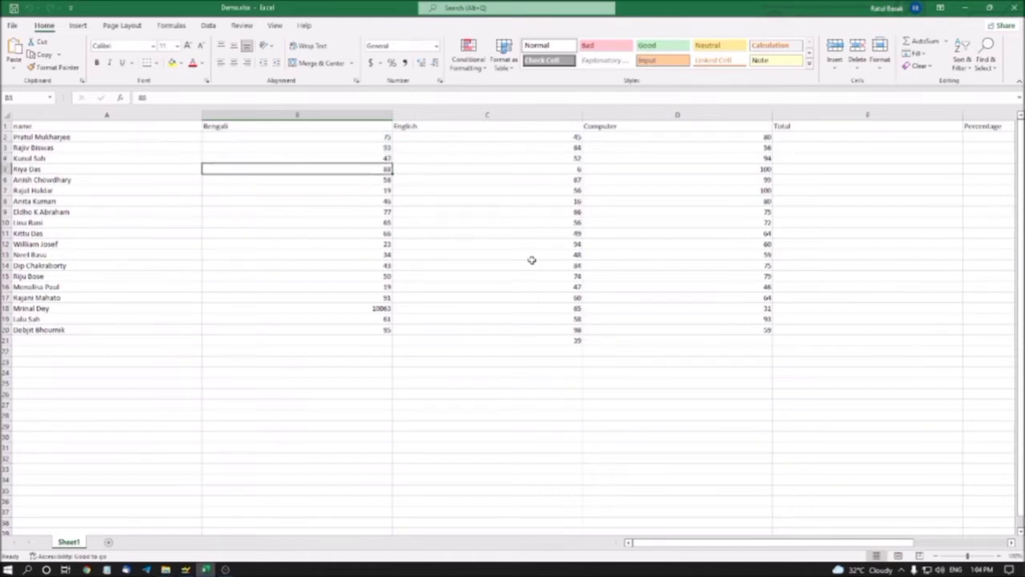
key("ctrl+Up")
key("Left")
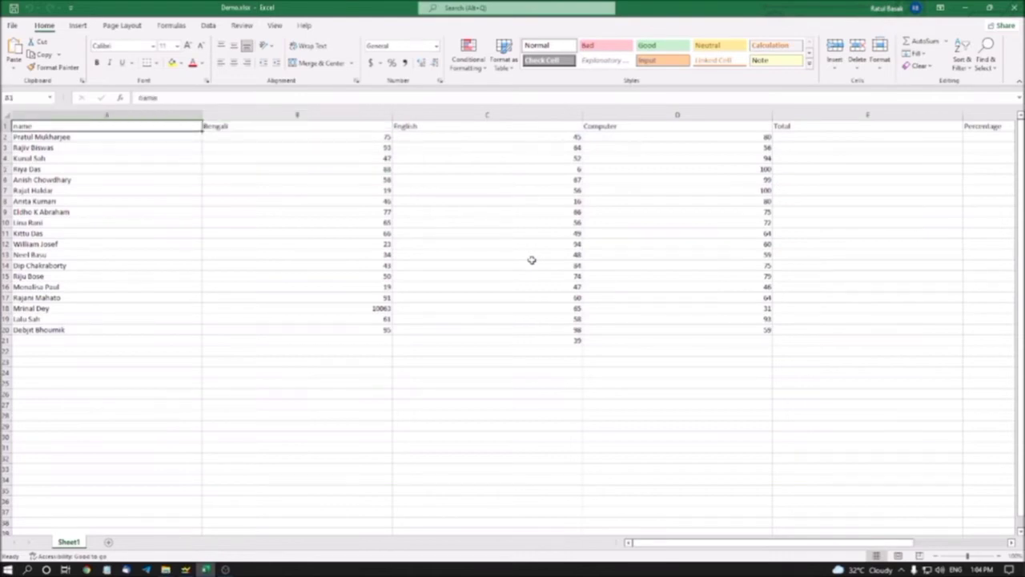
key("Down")
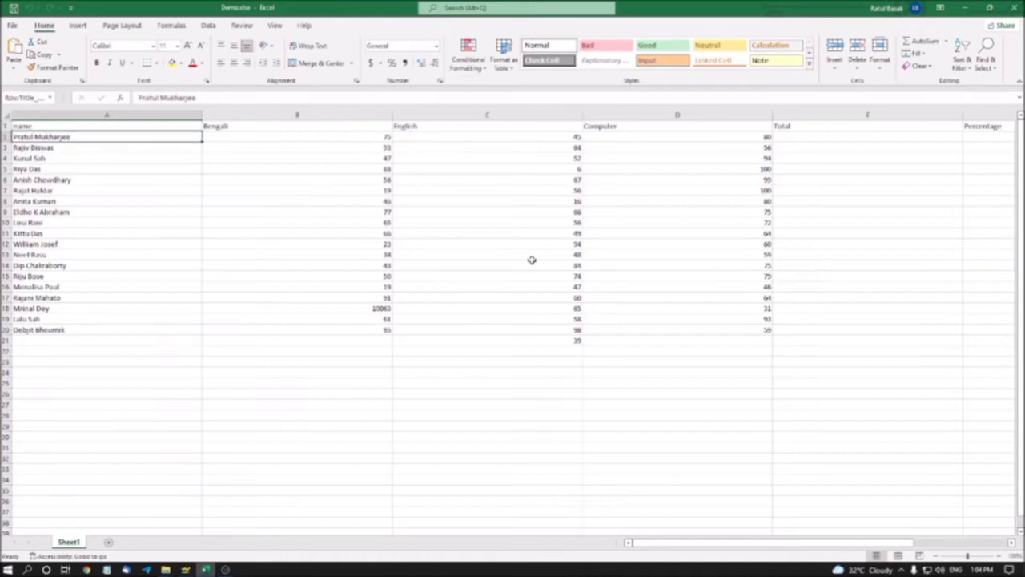
key("Right")
key("Down")
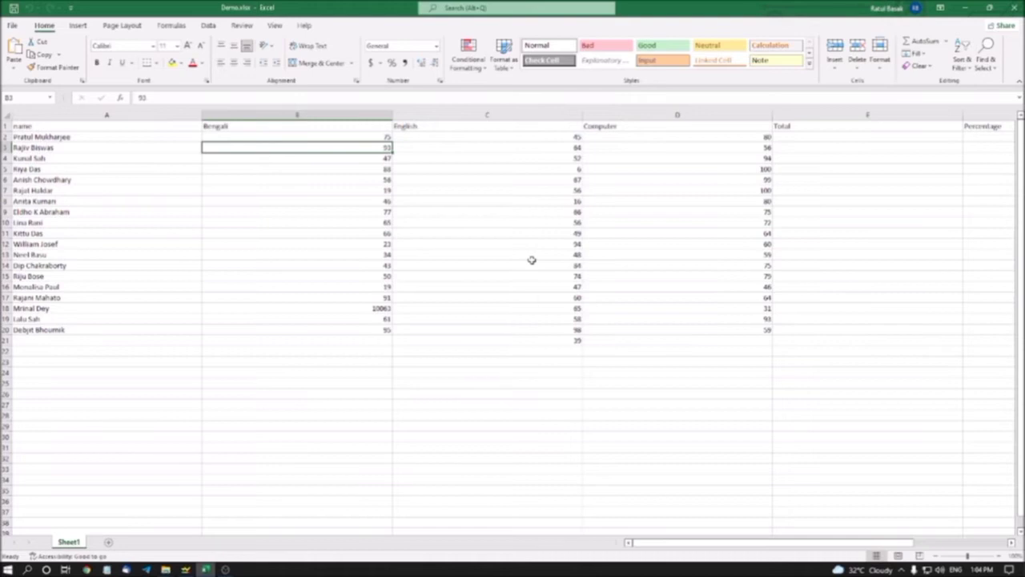
key("Right")
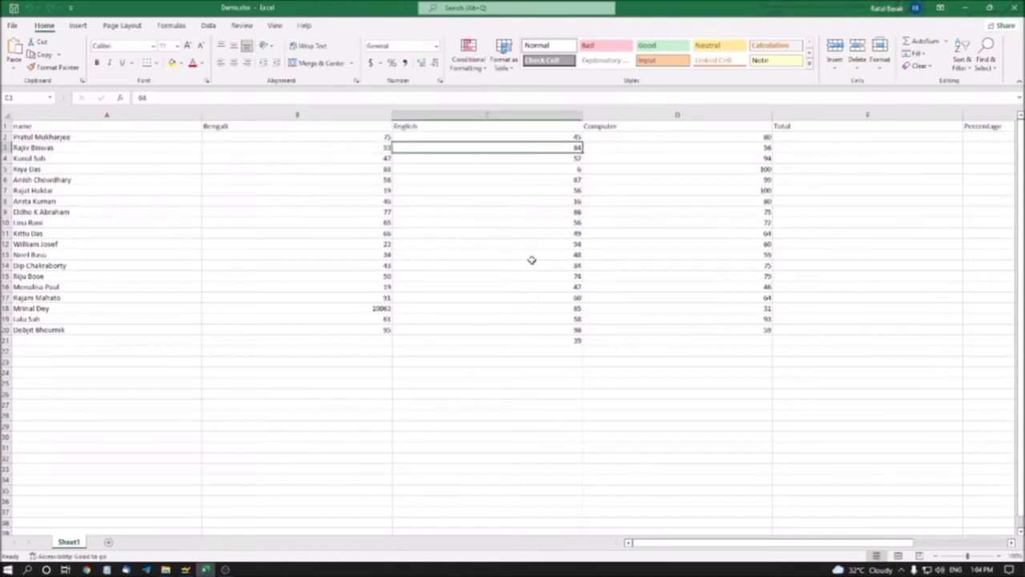
key("Right")
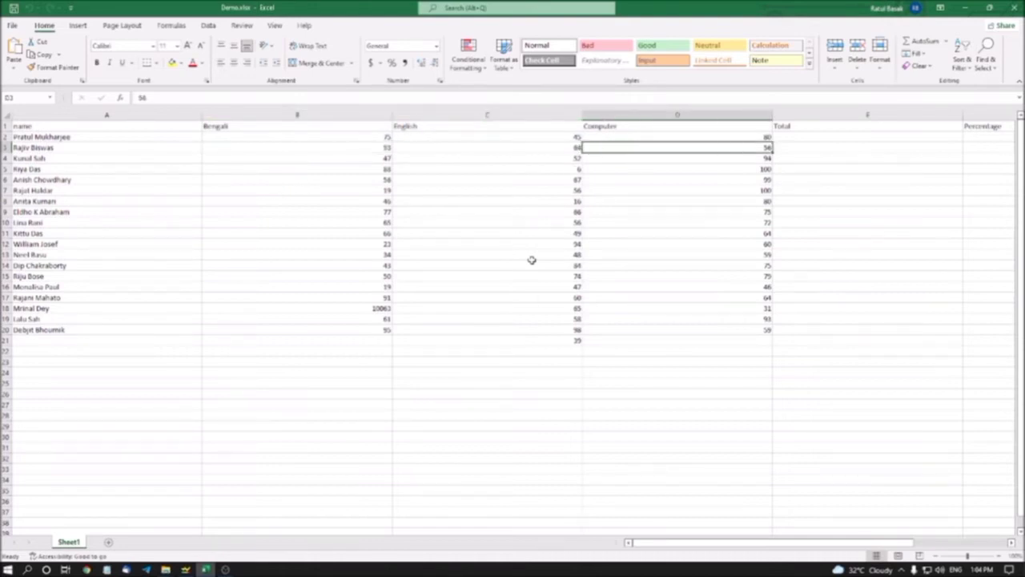
key("Up")
key("Up")
key("Right")
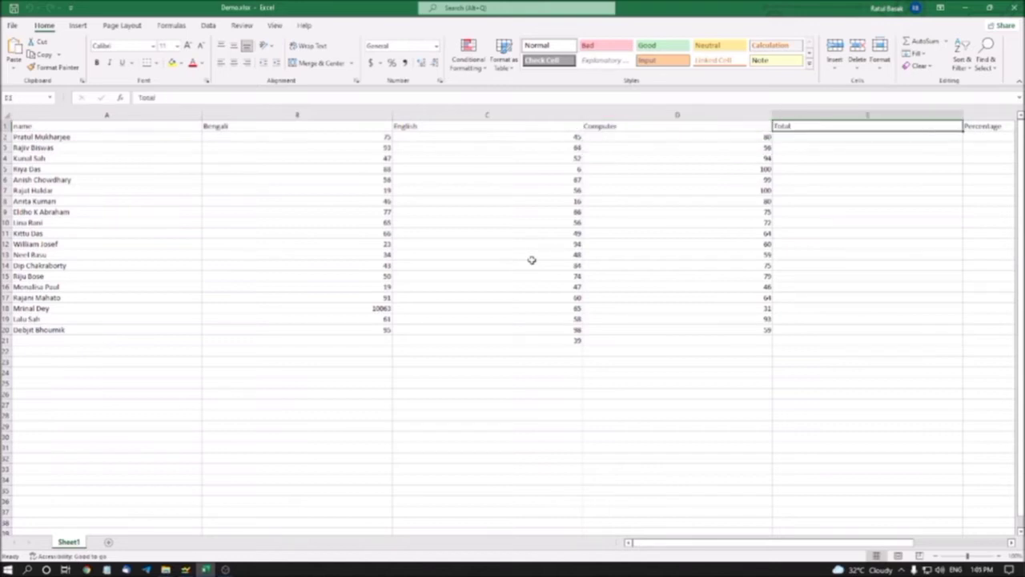
- Review the first student's subject marks in row 2, from the empty Total cell back through the Bengali column
key("Down")
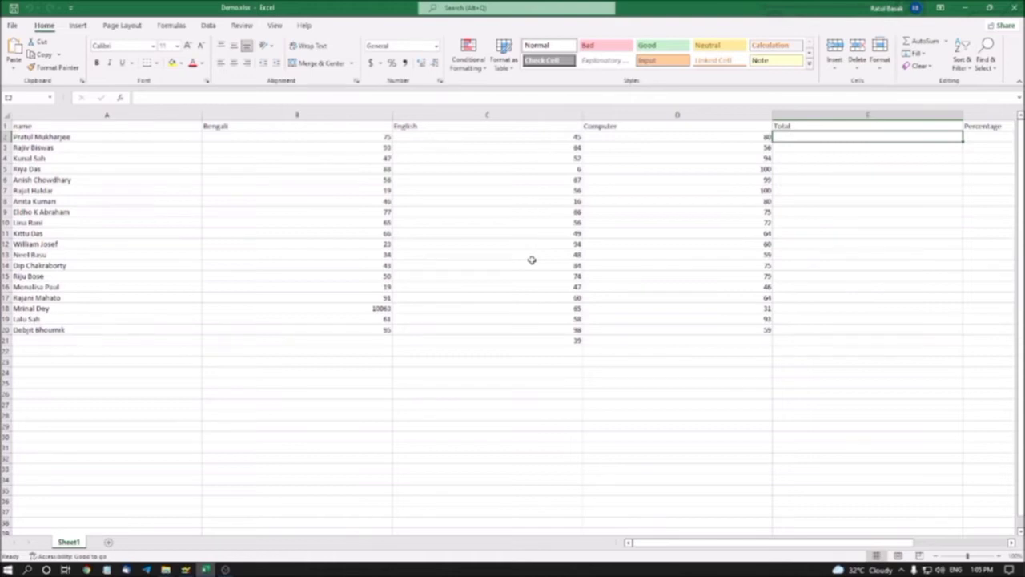
key("Left")
key("Left")
key("Left")
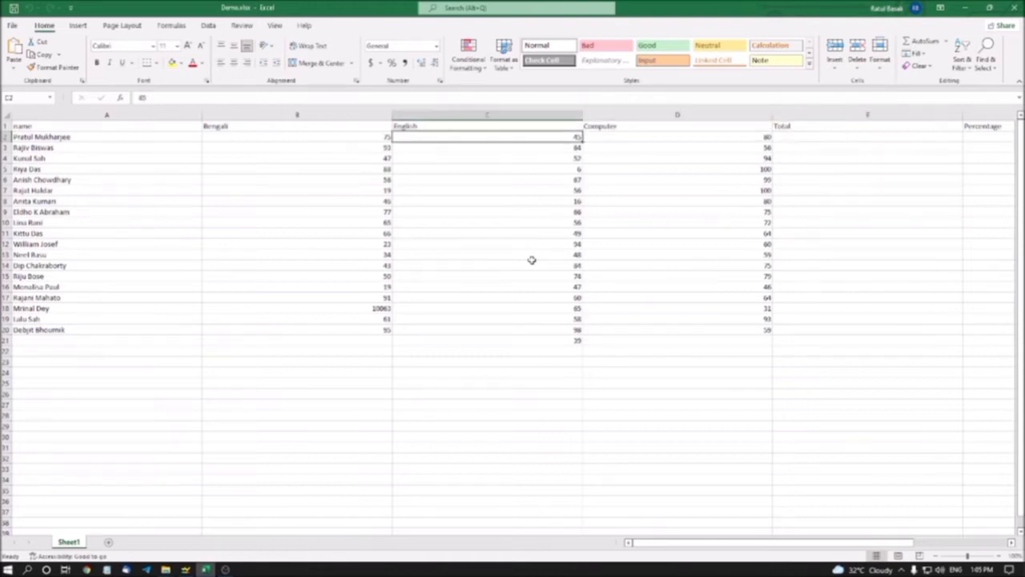
key("Left")
key("Right")
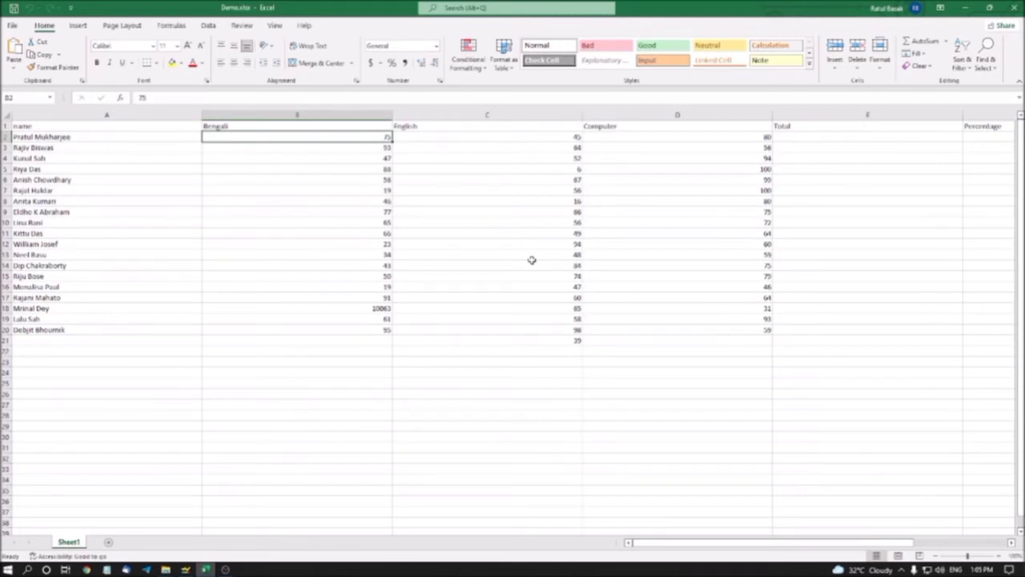
key("Right")
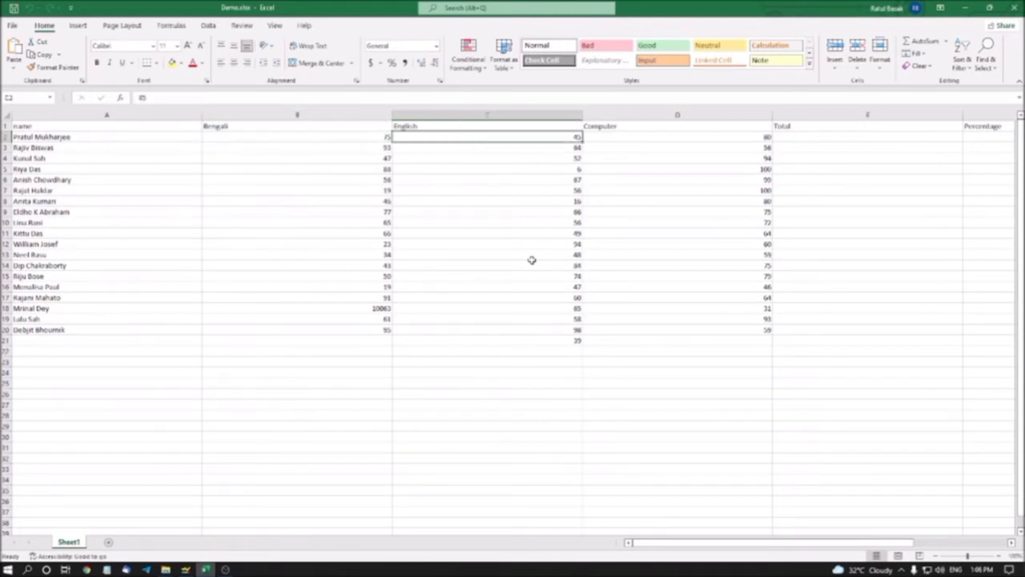
- Enter =sum(b2:d2) in cell E2 to total the first student's marks, and reselect that cell
key("Right")
key("Right")
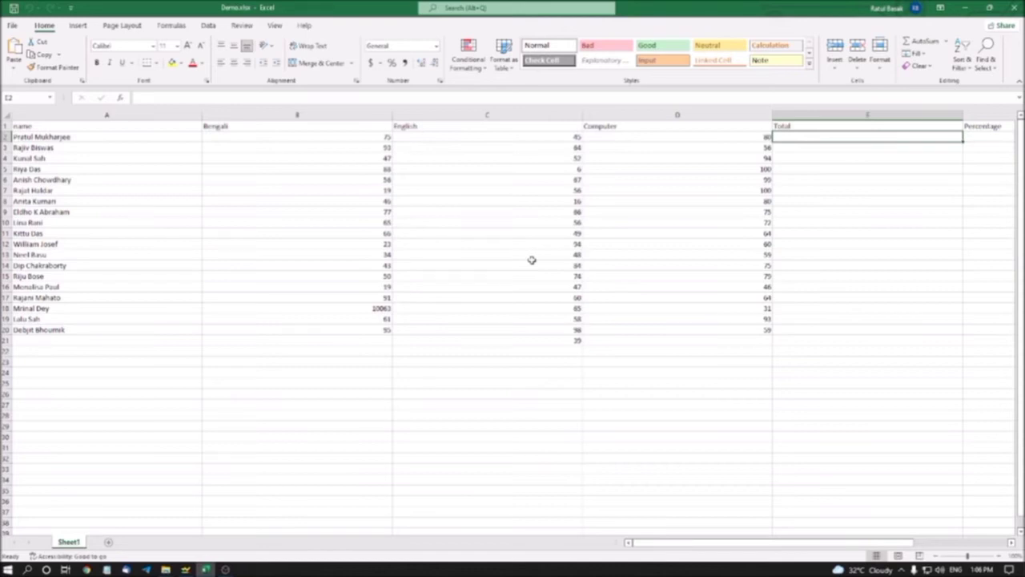
key("F2")
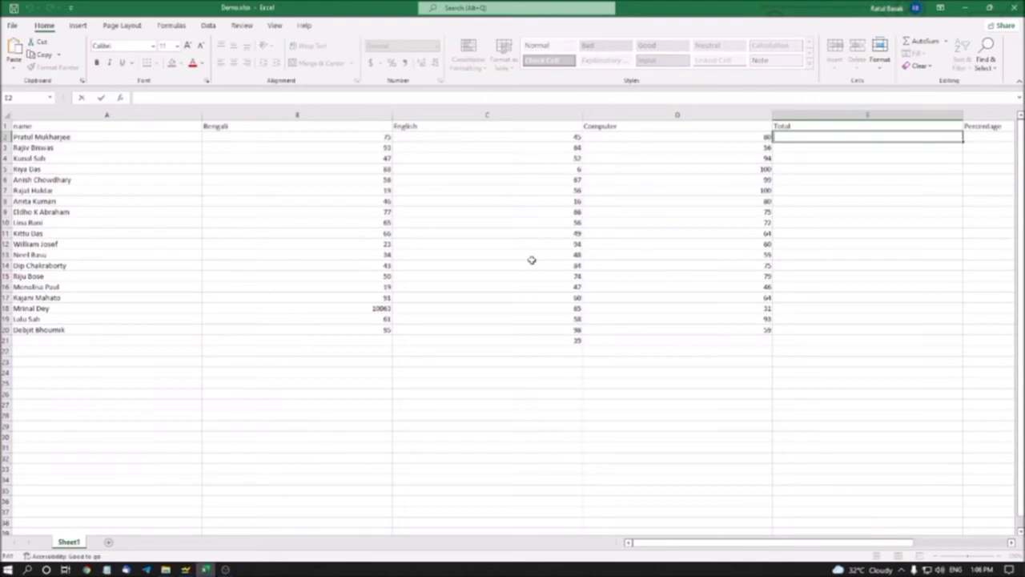
type("=")
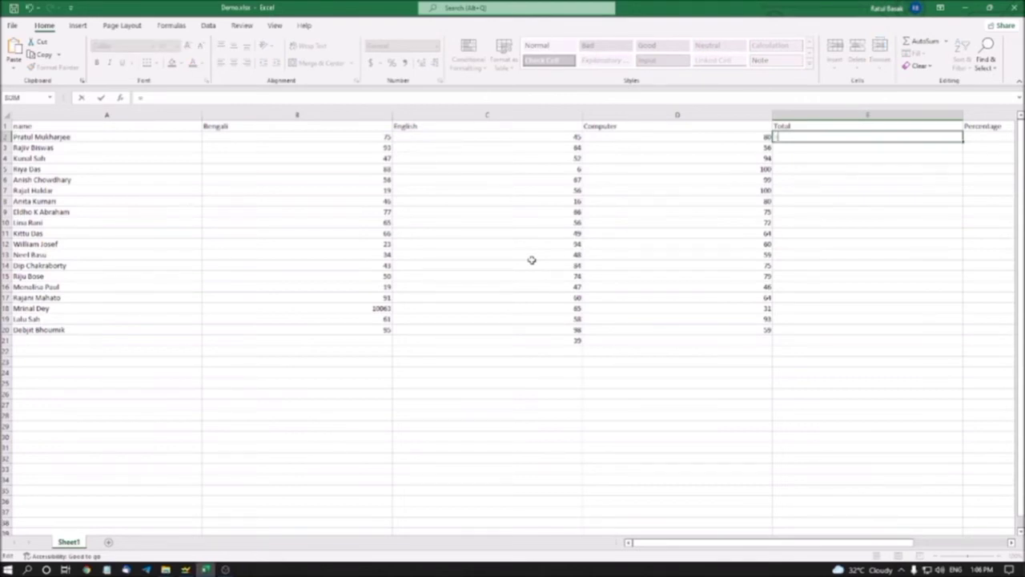
type("sum")
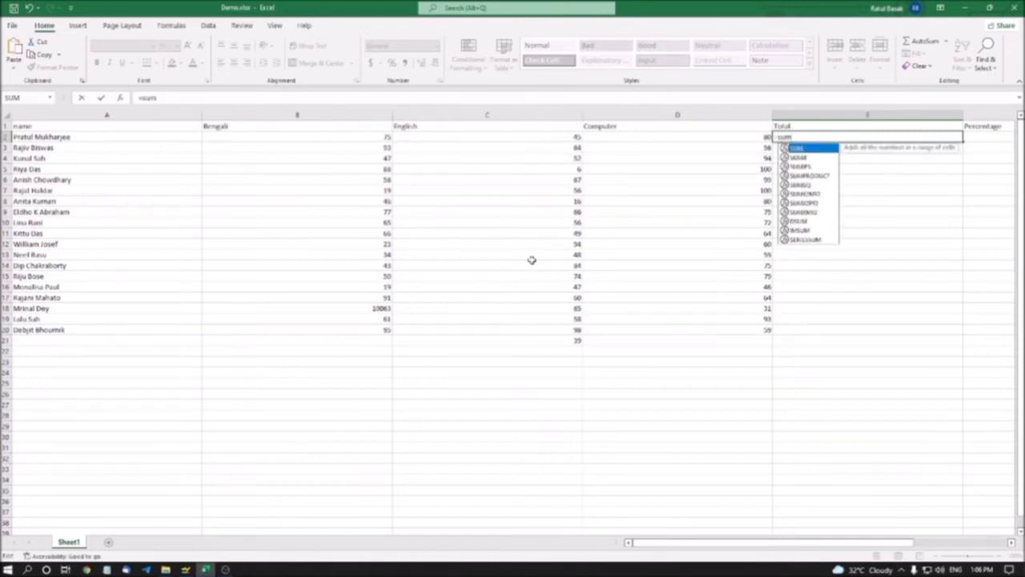
type("(")
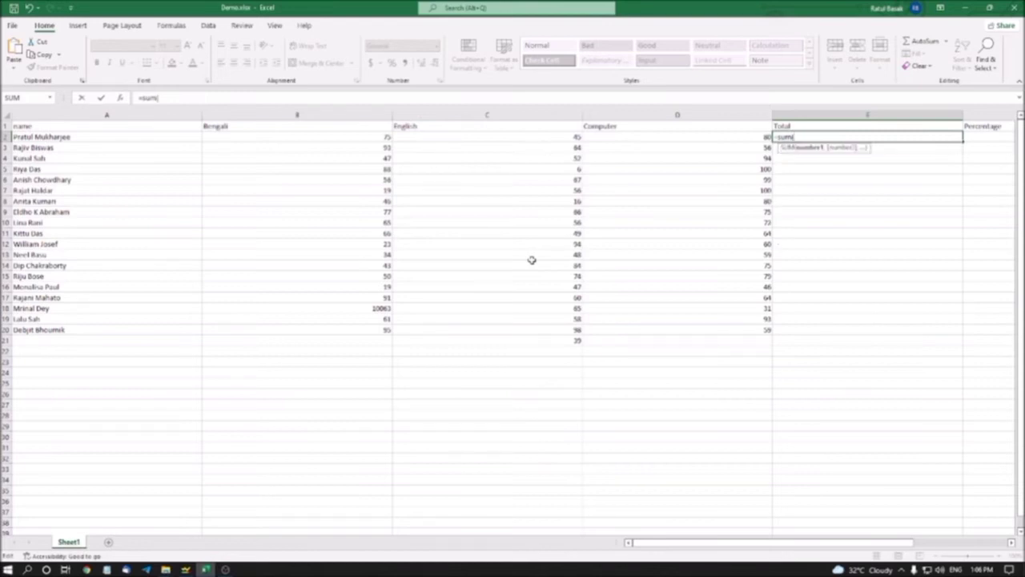
type("B")
key("BackSpace")
key("BackSpace")
type("(b2:d2")
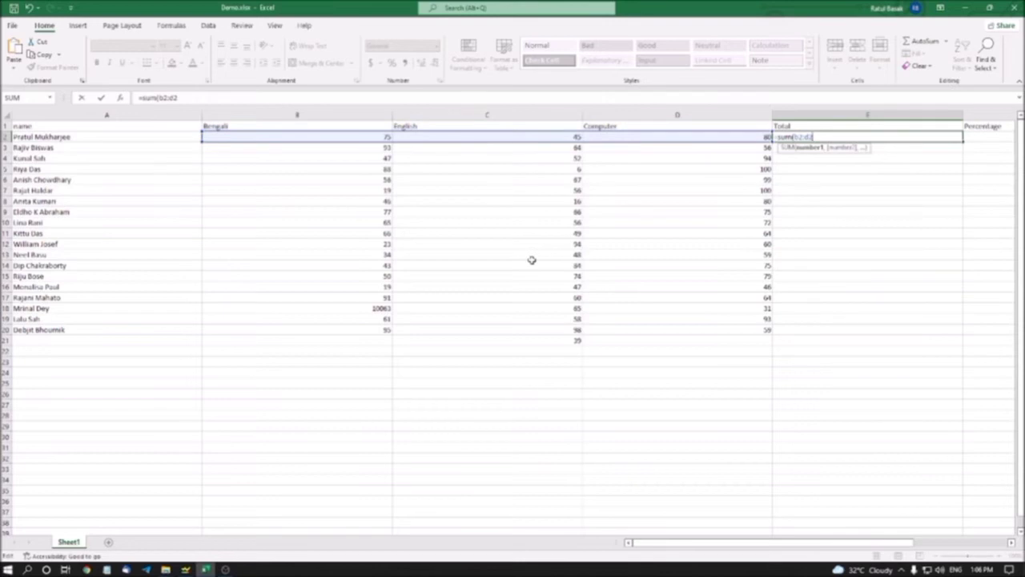
type(")")
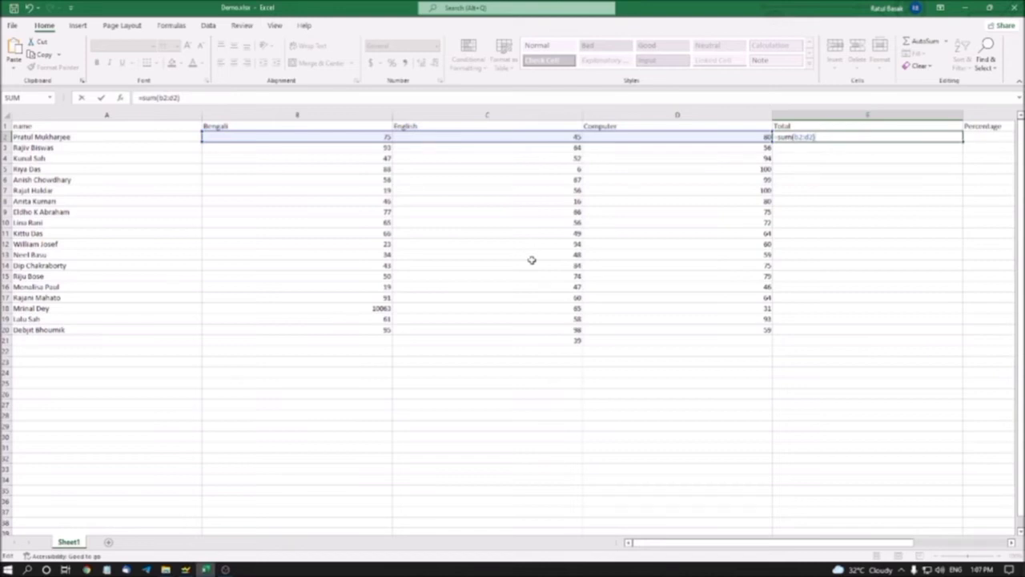
key("Return")
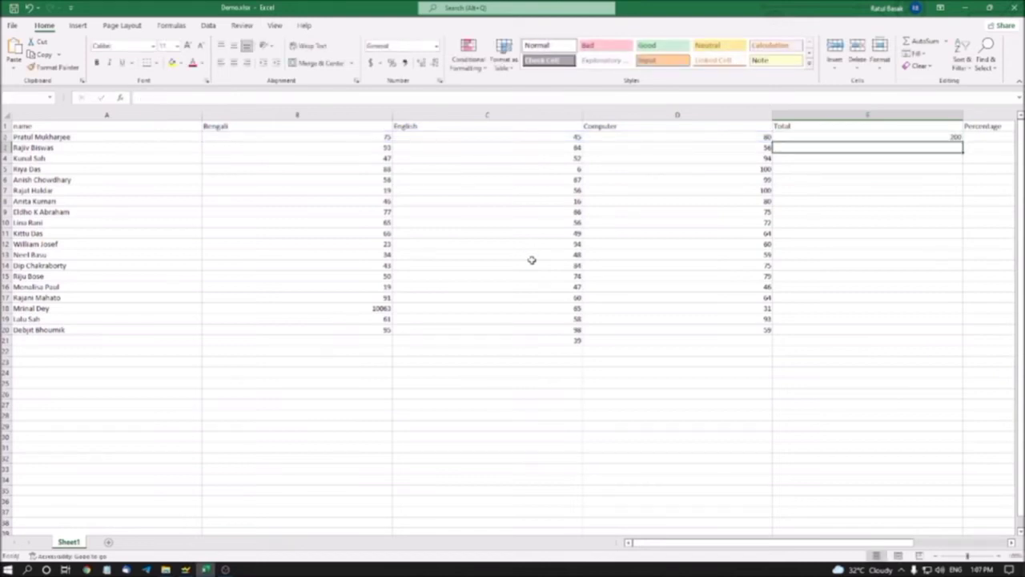
key("Up")
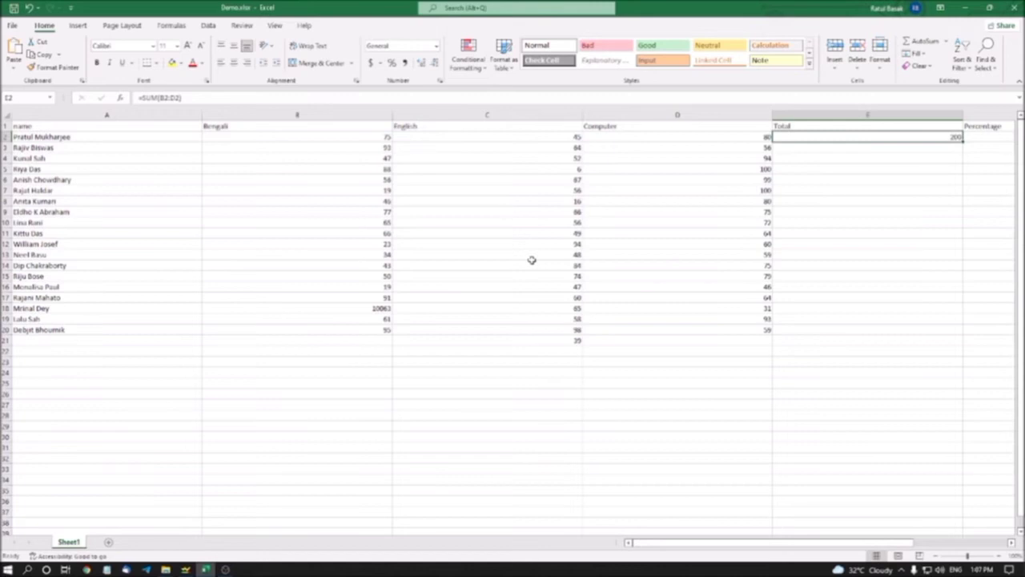
- Fill the SUM formula from E2 down to the last row of the Total column
key("shift+Down")
key("shift+Down")
key("shift+Down")
key("shift+Down")
key("shift+Down")
key("shift+Down")
key("shift+Down")
key("shift+Down")
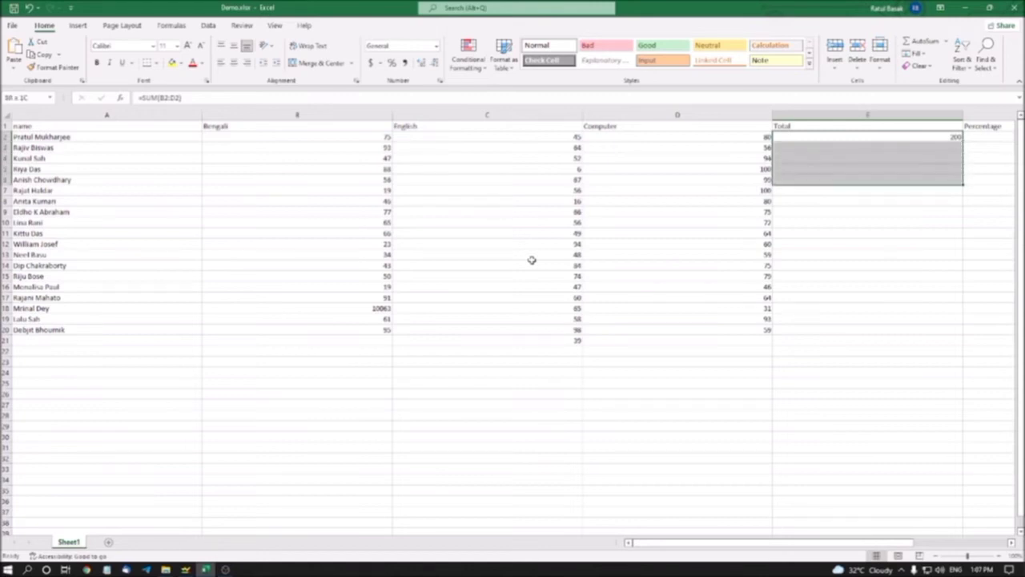
key("shift+Down")
key("shift+Down")
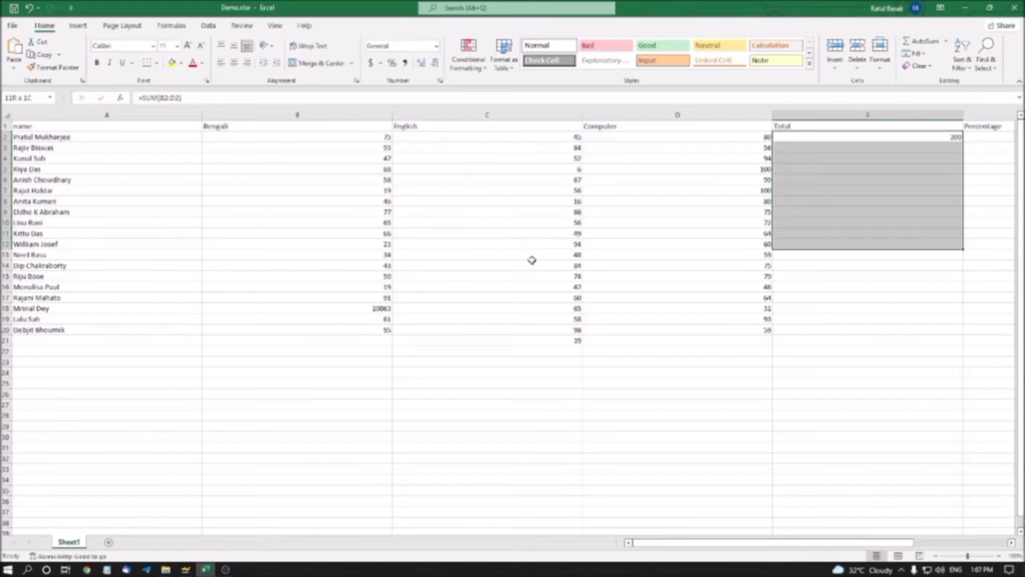
key("shift+Down")
key("ctrl+shift+Down")
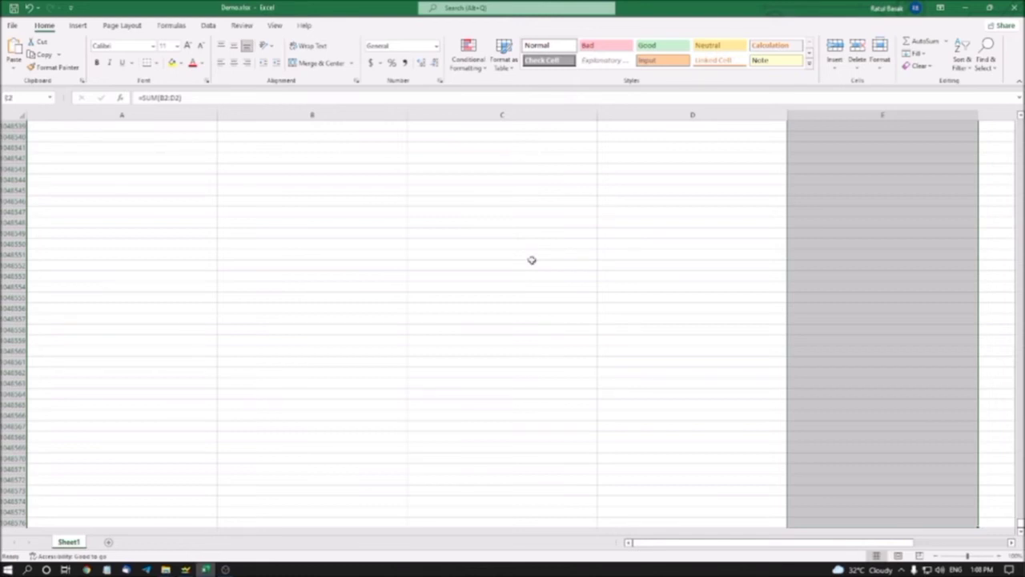
- Review the calculated totals and their formulas in column E from row 3 down to row 18
key("Down")
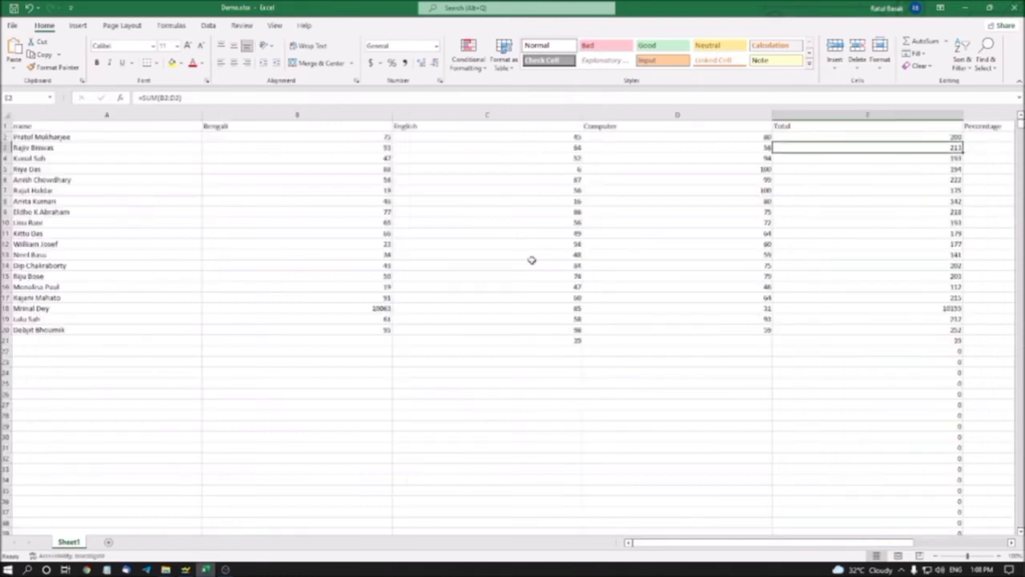
key("Down")
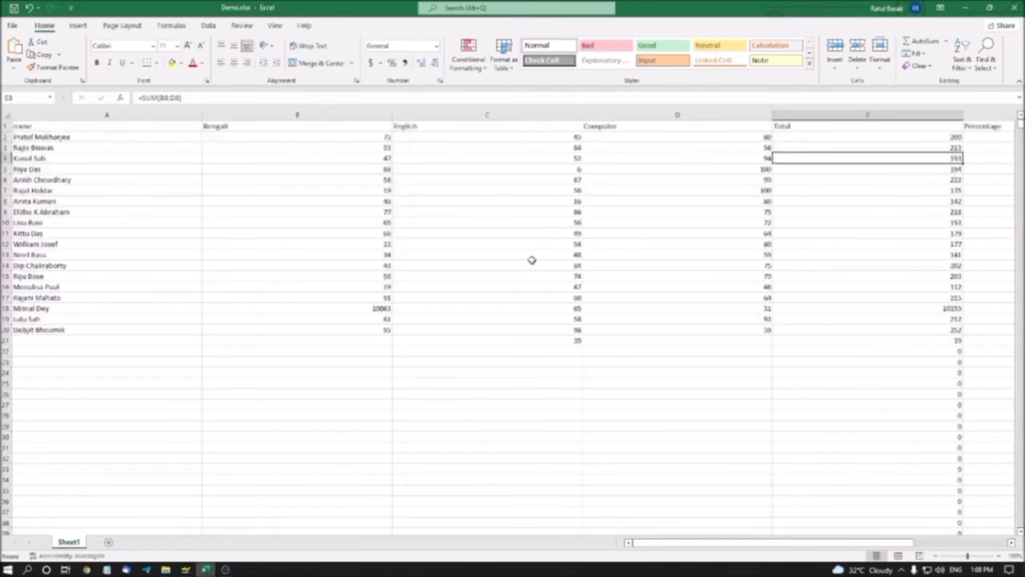
key("Down")
key("Down")
key("Down")
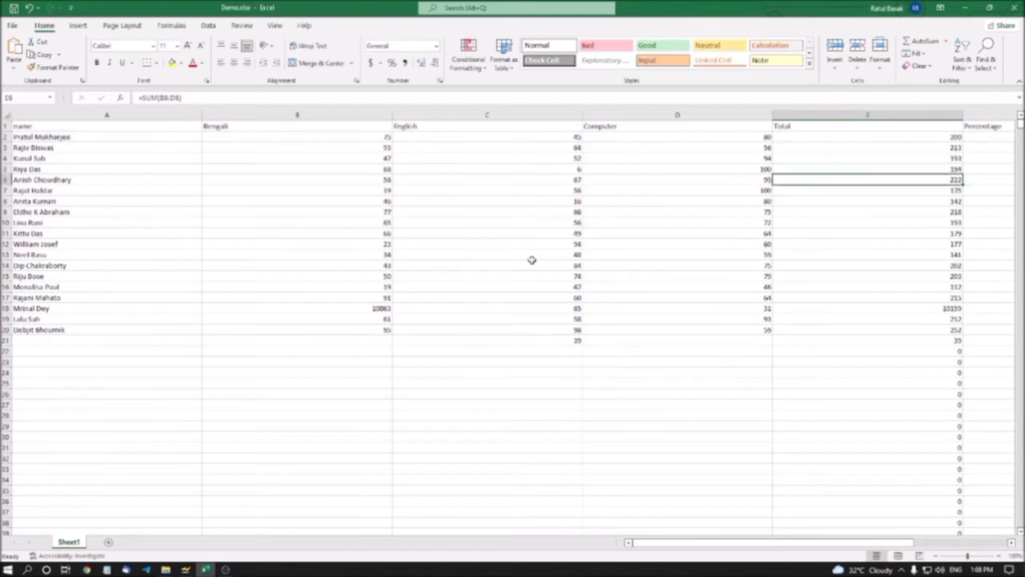
key("Down")
key("Down")
key("Down")
key("Down")
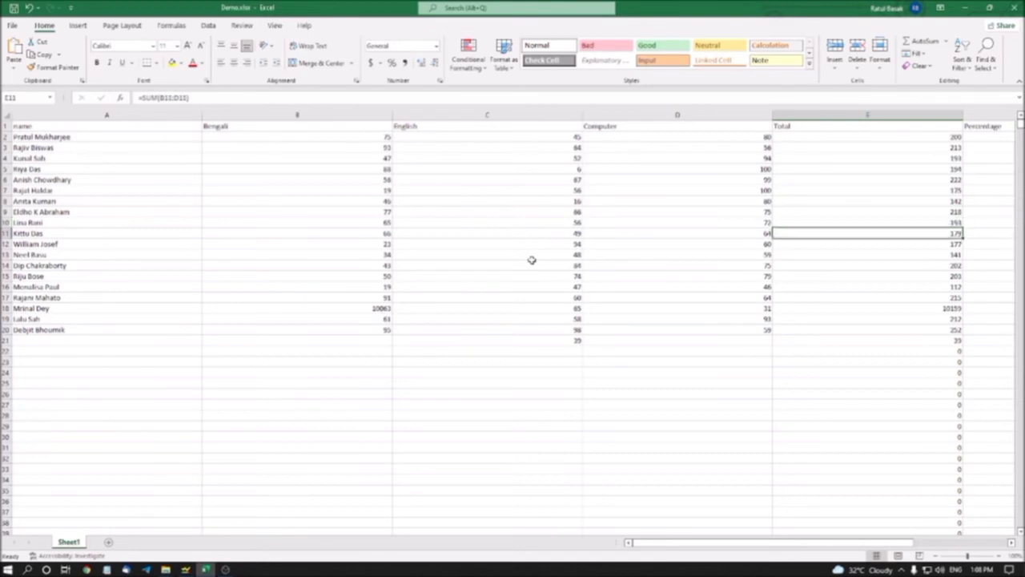
key("Down")
key("Down")
key("Down")
key("Down")
key("Down")
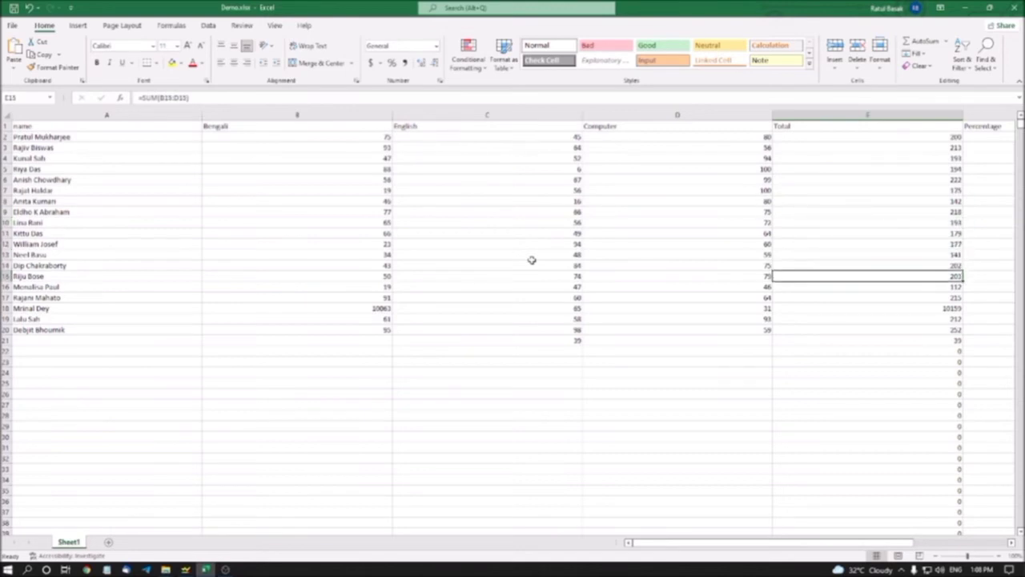
key("Down")
key("Down")
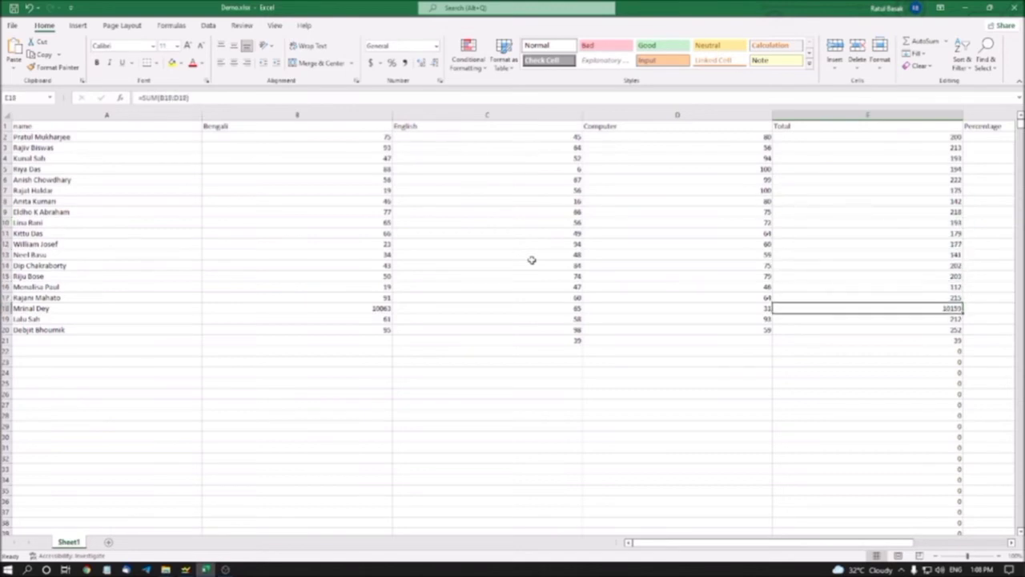
- Replace the wrong Bengali mark in B18 with 56 and return to that row's Total cell
key("Left")
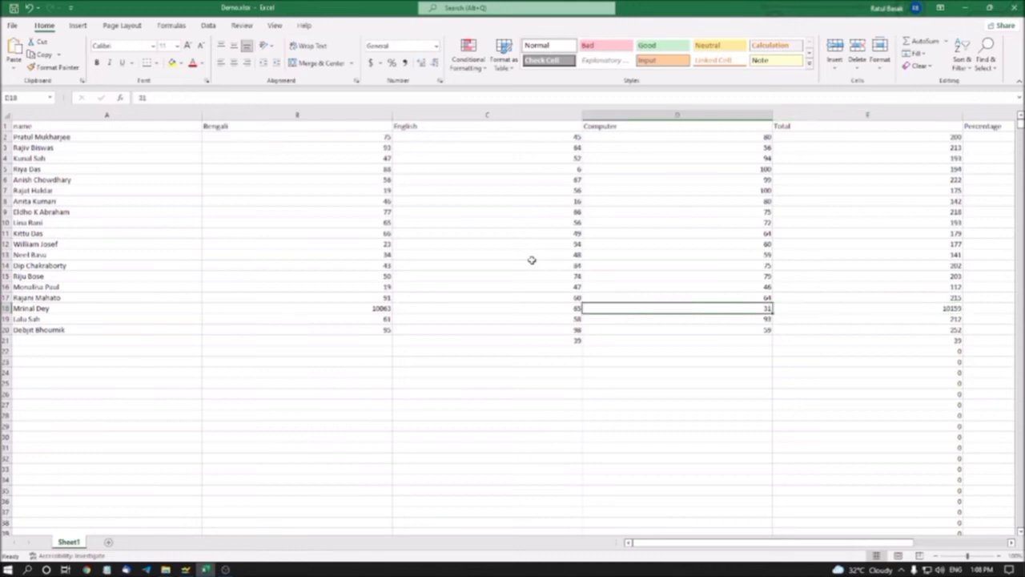
key("Left")
key("Left")
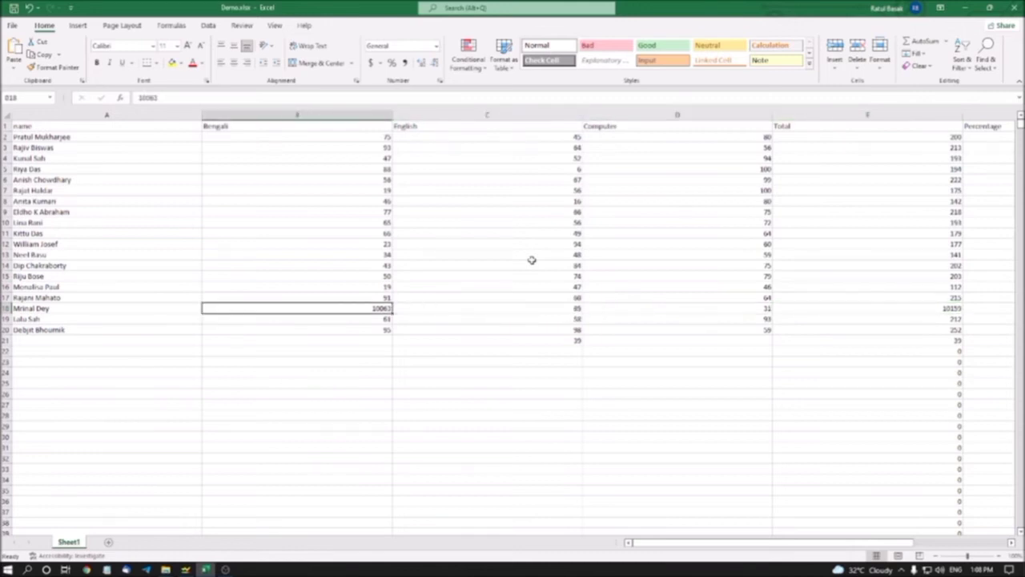
key("Delete")
type("56")
key("Right")
key("Right")
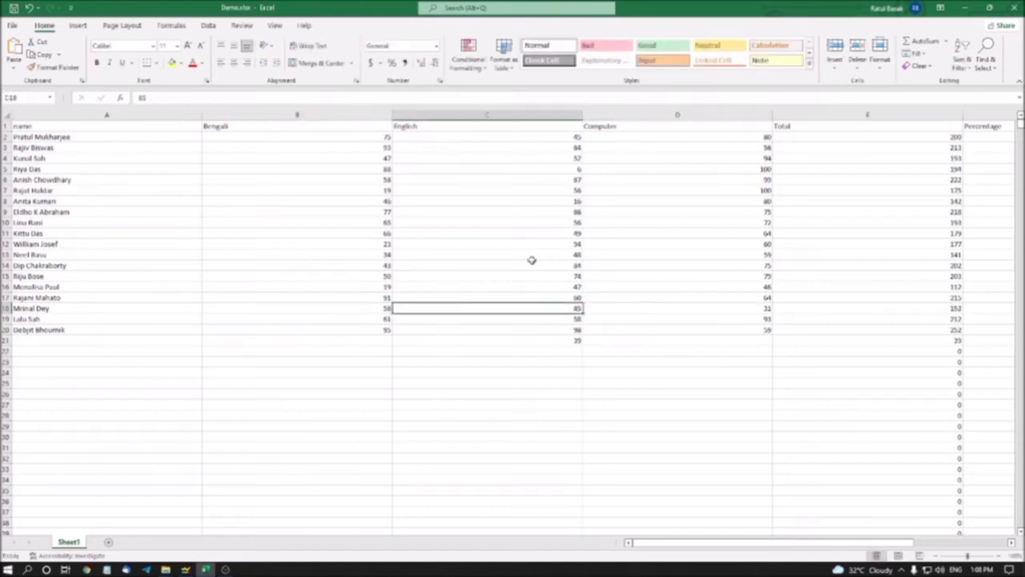
key("Right")
- Clear the surplus total formulas in column E from row 22 downward
key("Down")
key("Down")
key("Down")
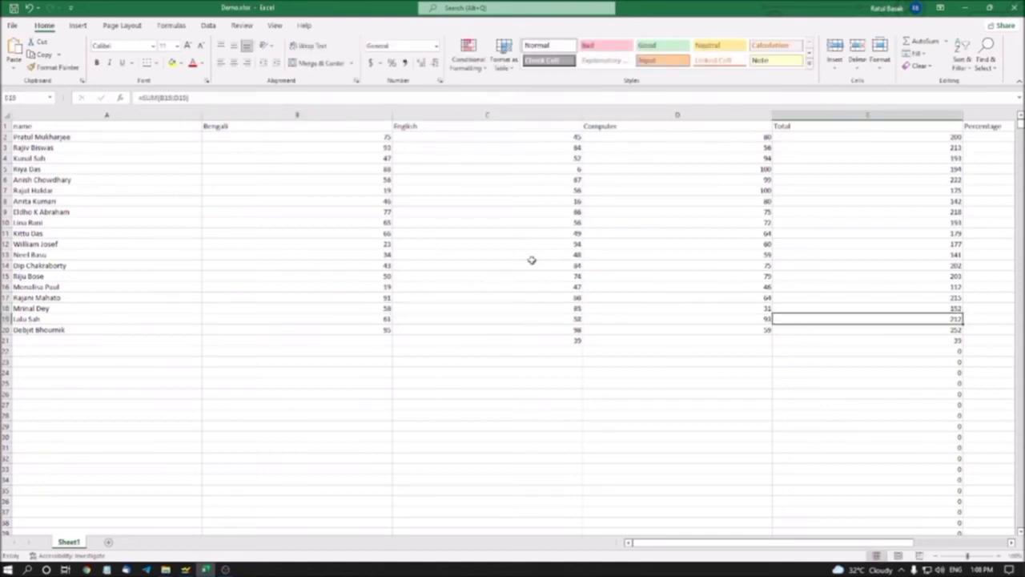
key("Down")
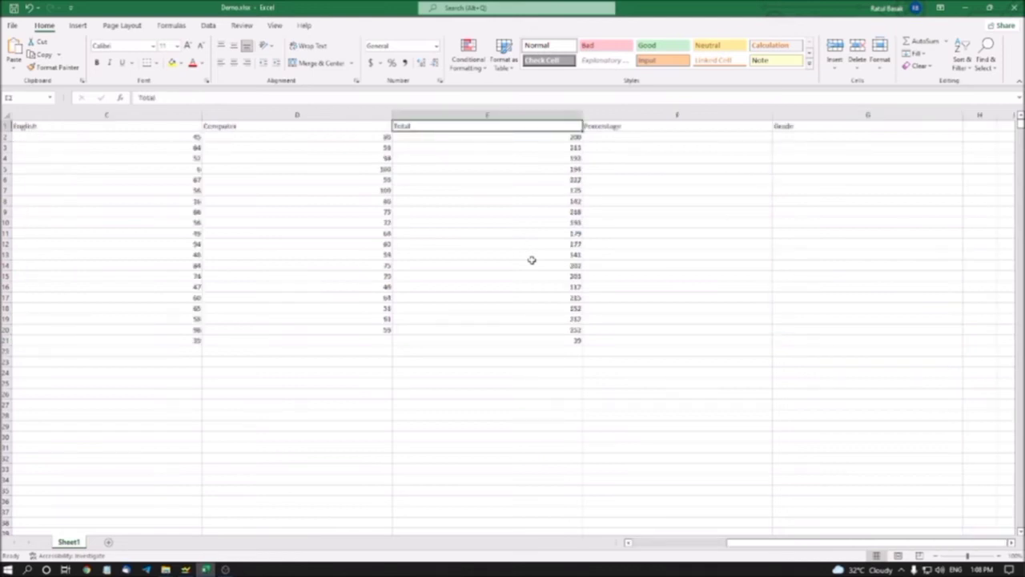
- Clear the stray English mark in C21 and the leftover total formula in E21
key("Down")
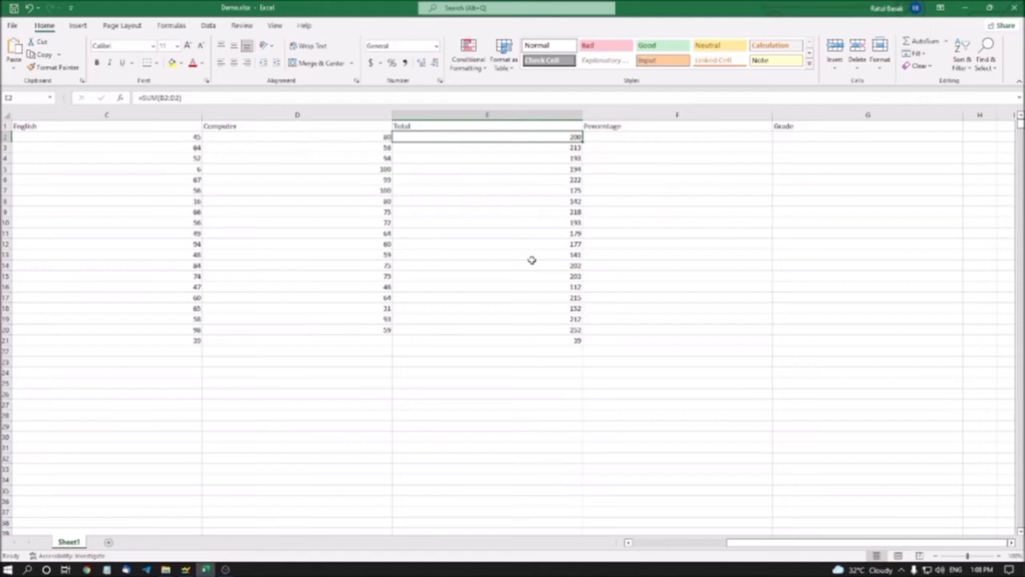
key("ctrl+Down")
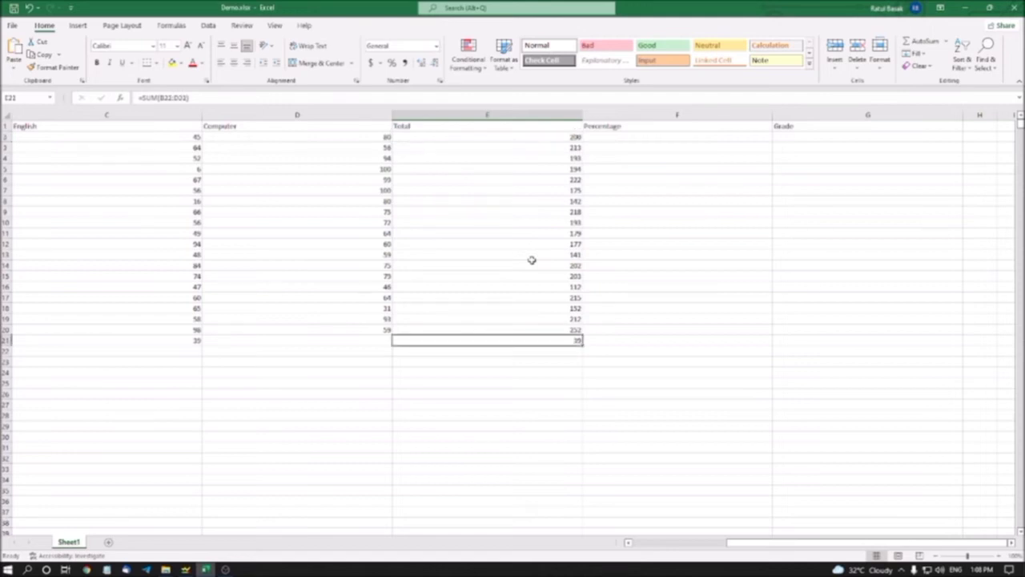
key("Left")
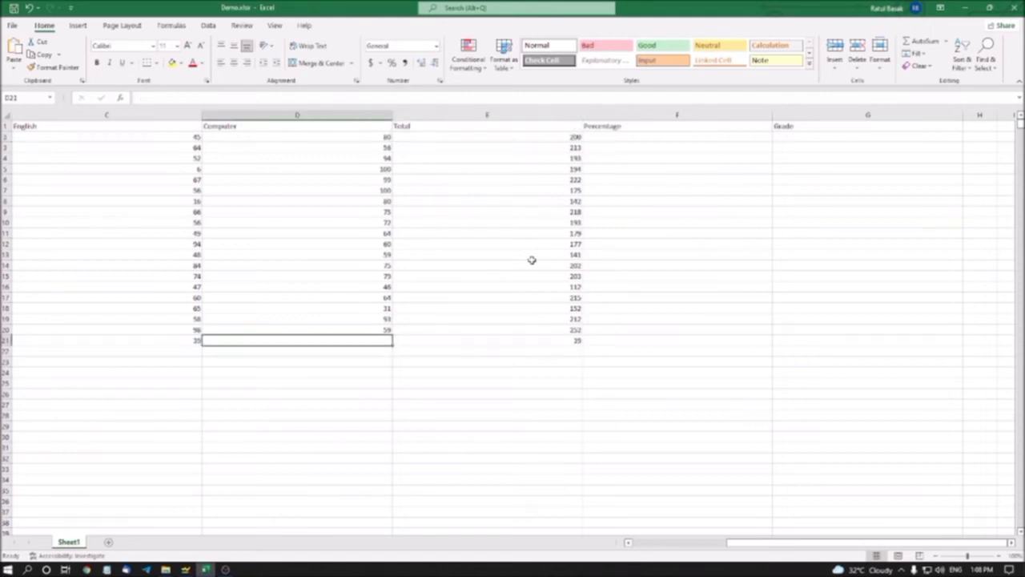
key("Left")
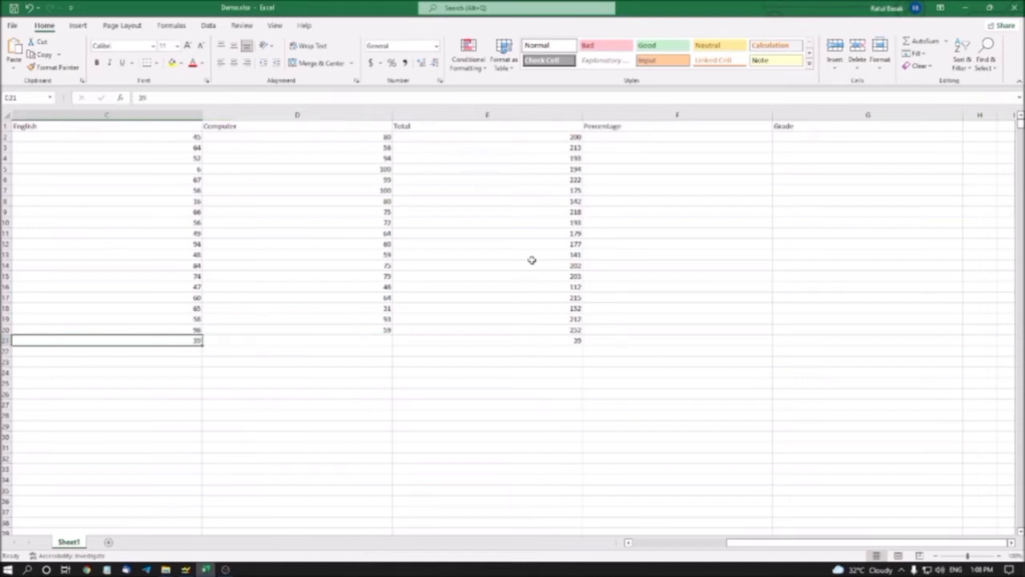
key("Left")
key("Left")
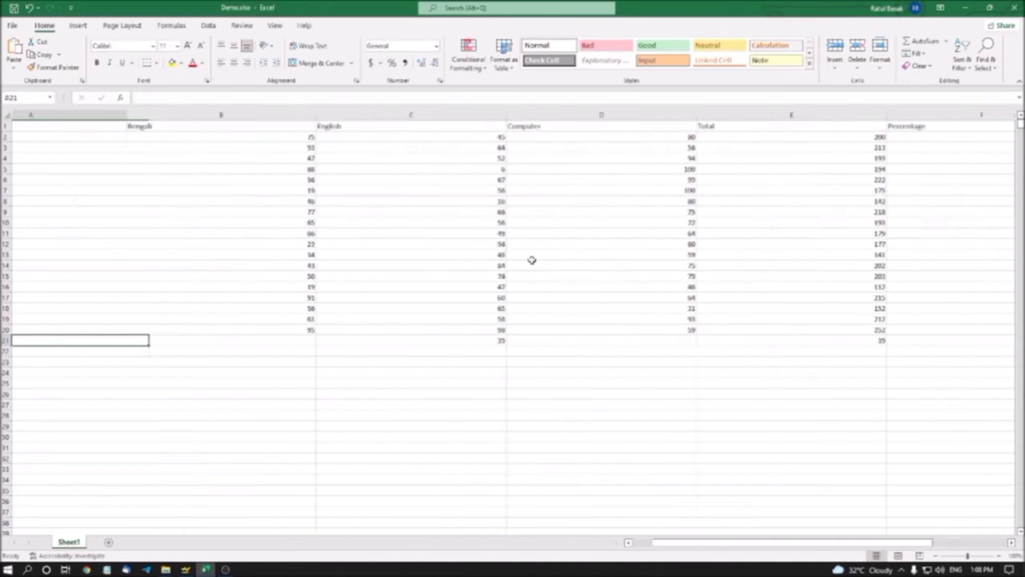
key("Right")
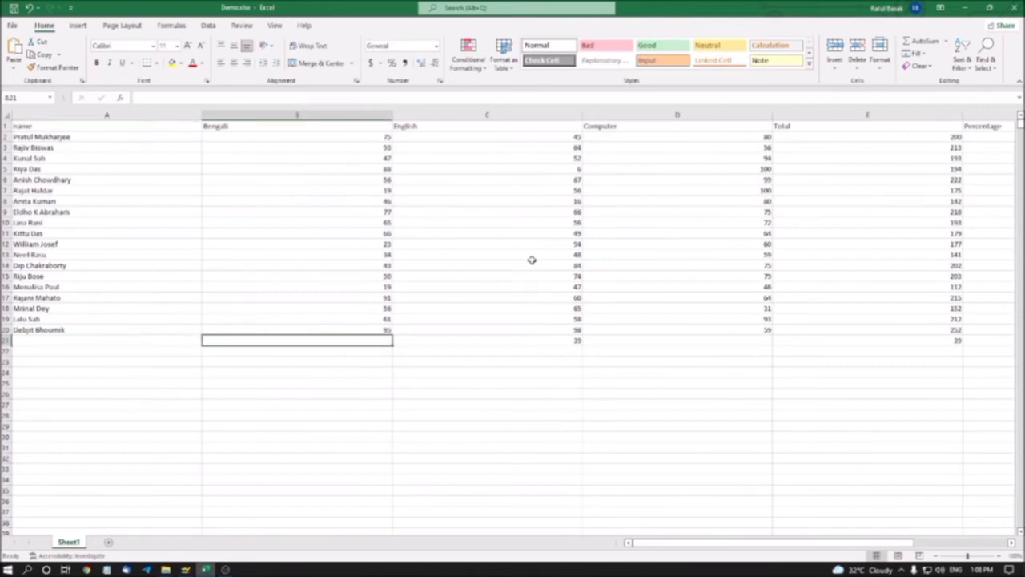
key("Right")
key("Delete")
key("Right")
key("Right")
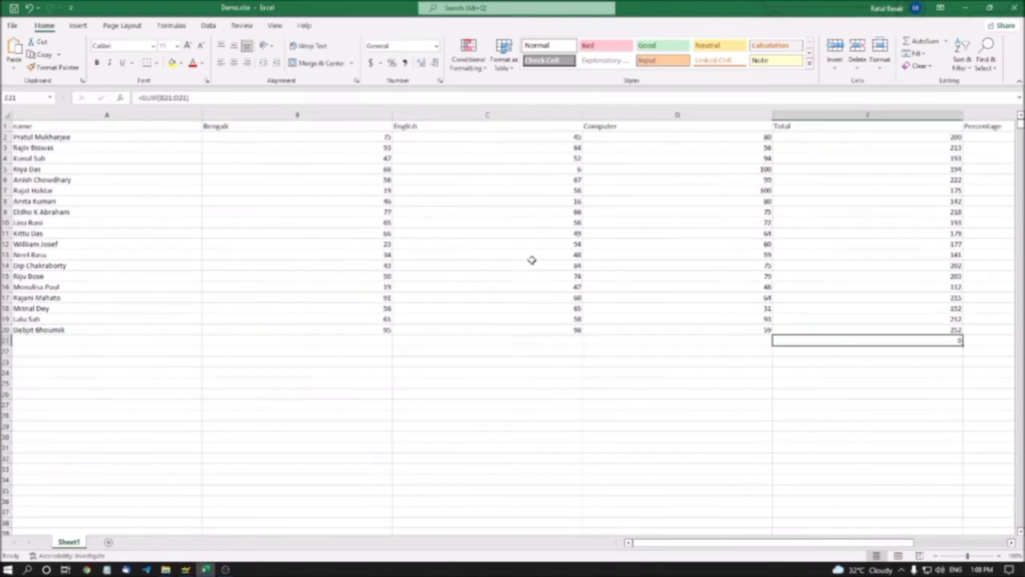
key("Delete")
- Go through the last student's marks in row 20 and set the Computer mark in D20 to 75
key("Up")
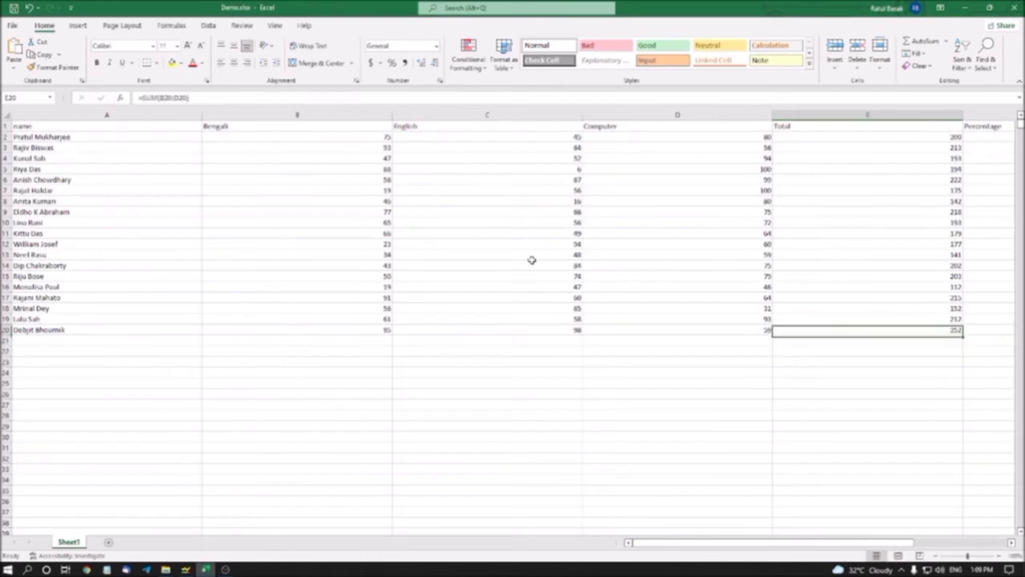
key("Left")
key("Left")
key("Left")
key("Left")
key("Right")
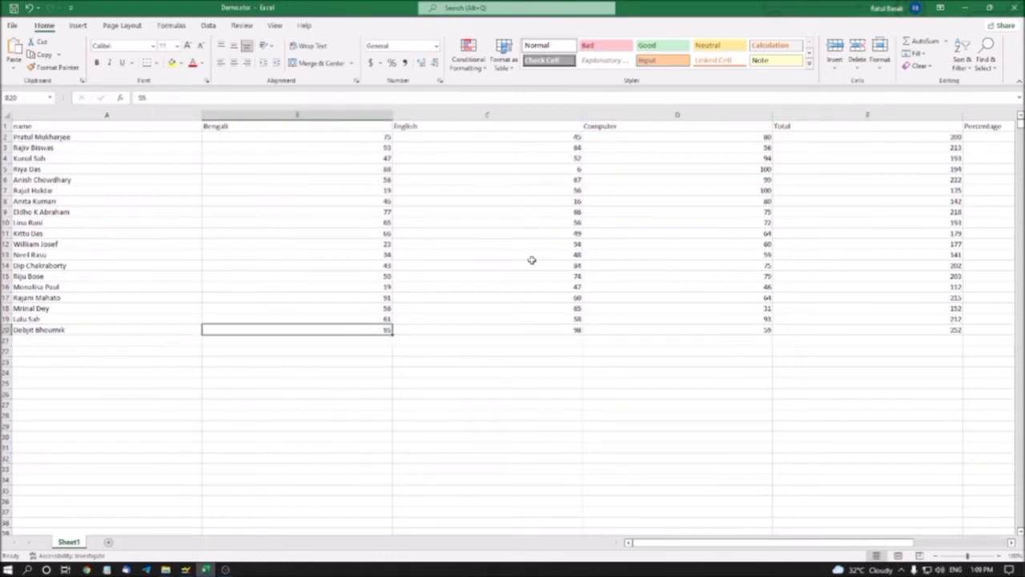
key("Right")
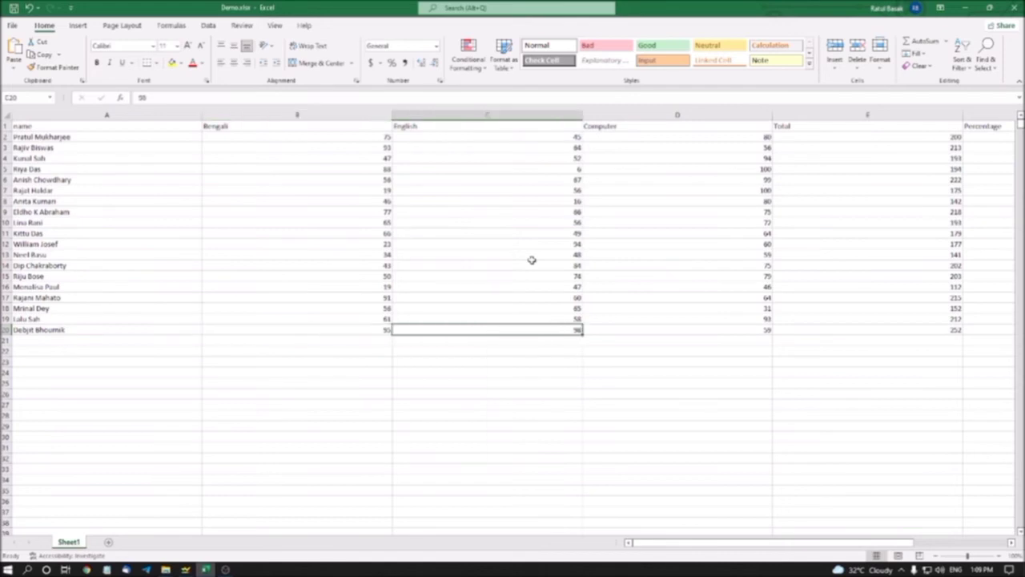
key("Right")
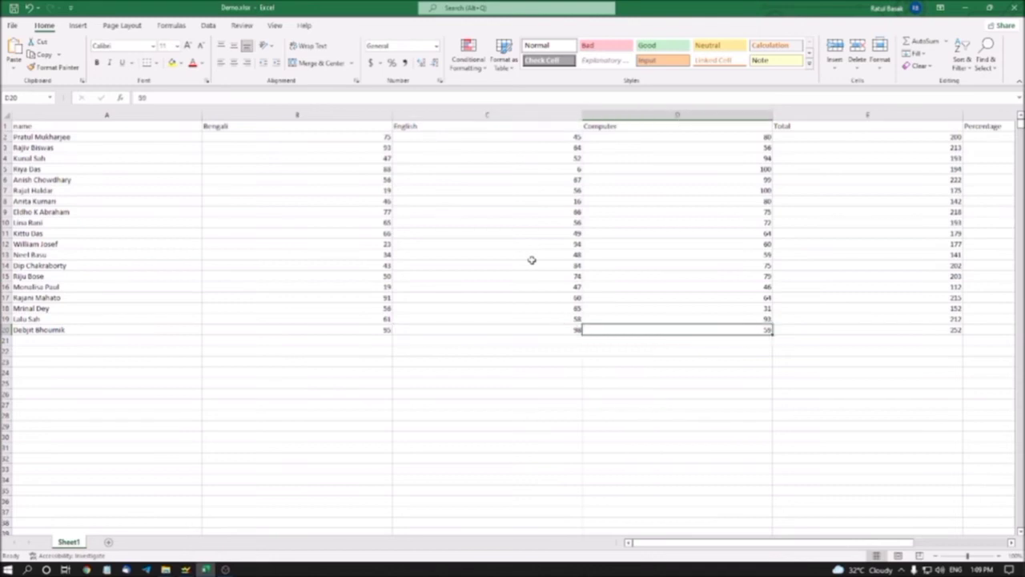
key("Delete")
type("75")
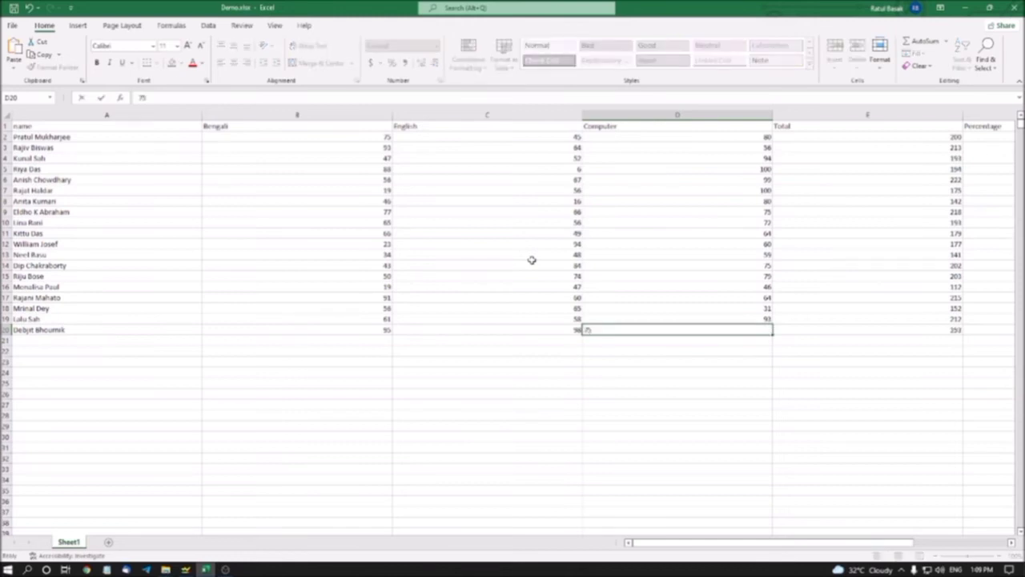
key("Tab")
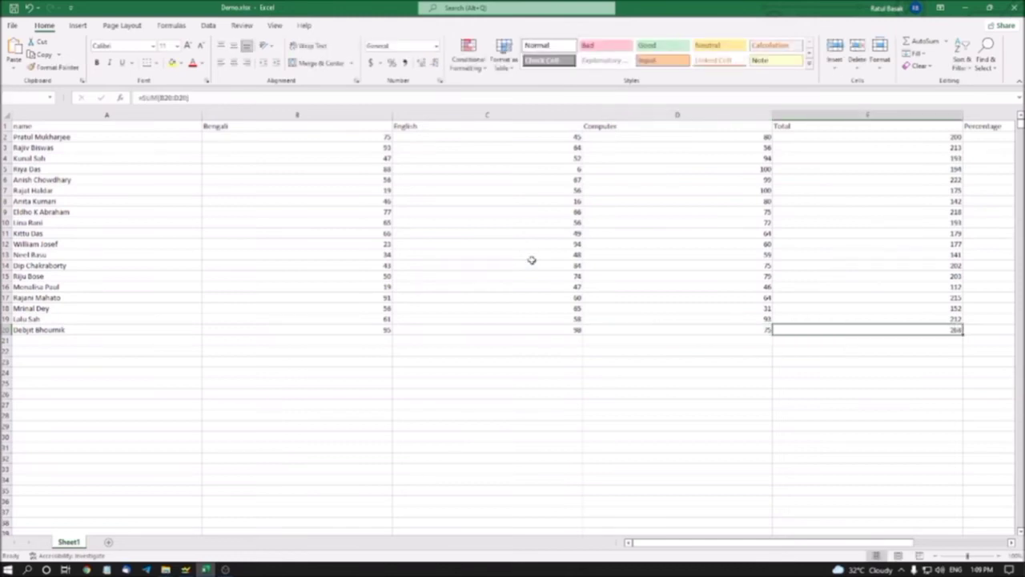
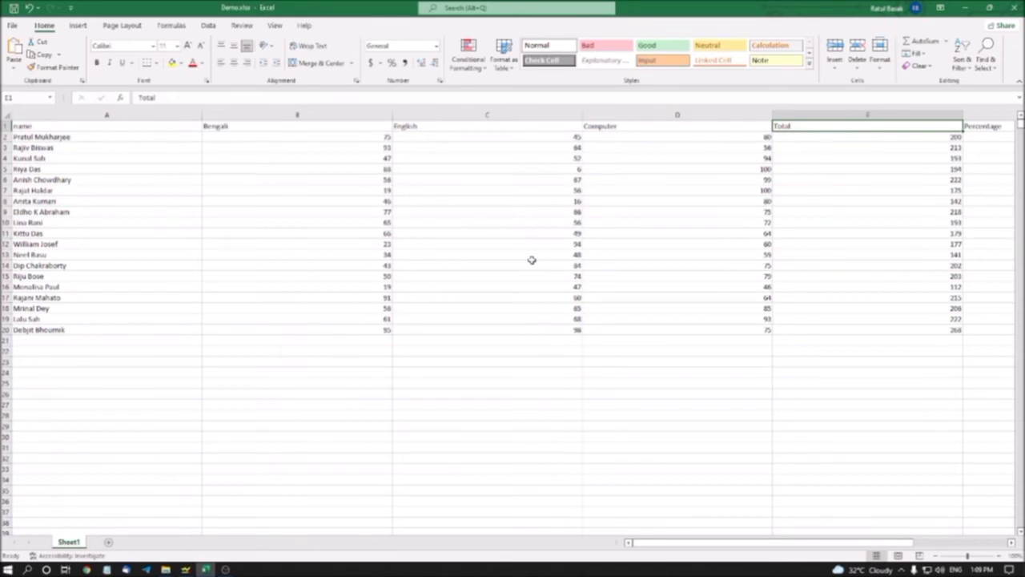
- Enter =100*e2/300 in cell F2 to calculate the first student's percentage
key("Right")
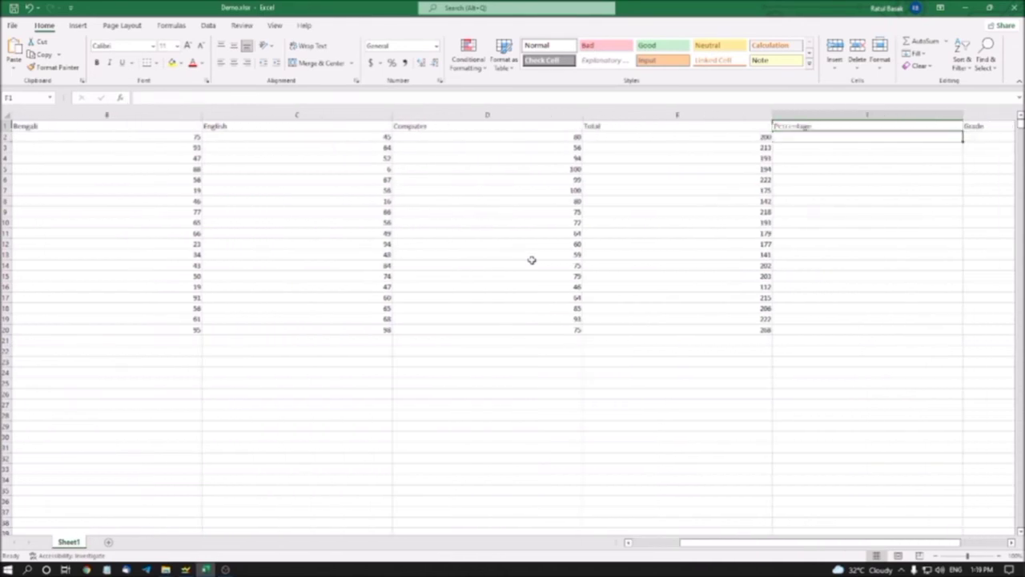
key("Down")
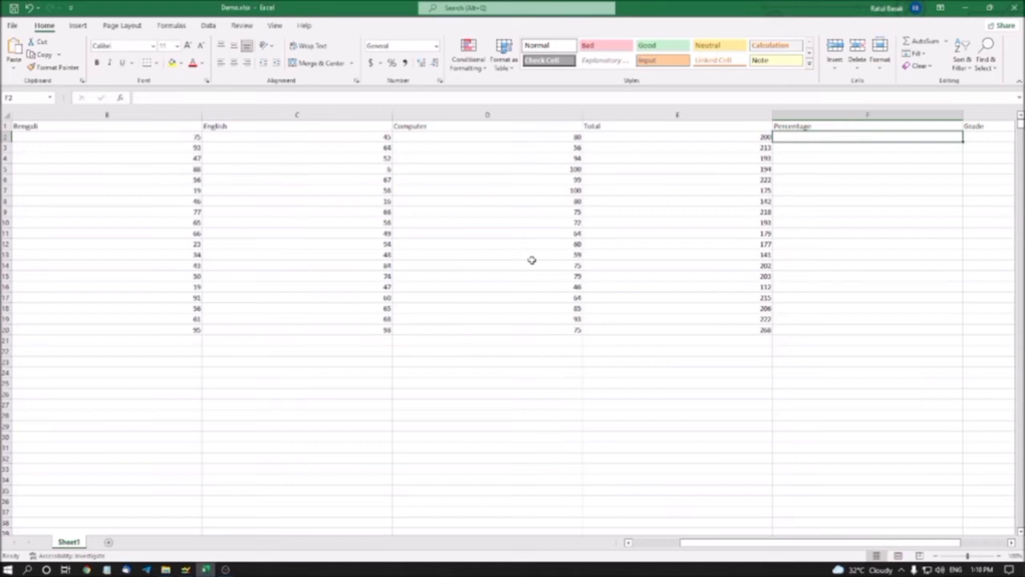
key("F2")
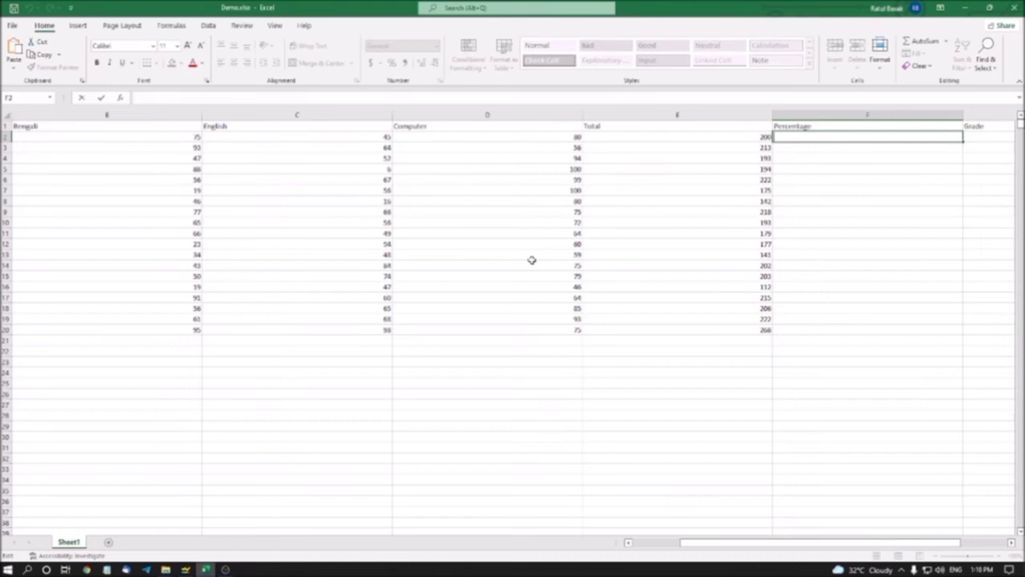
type("=")
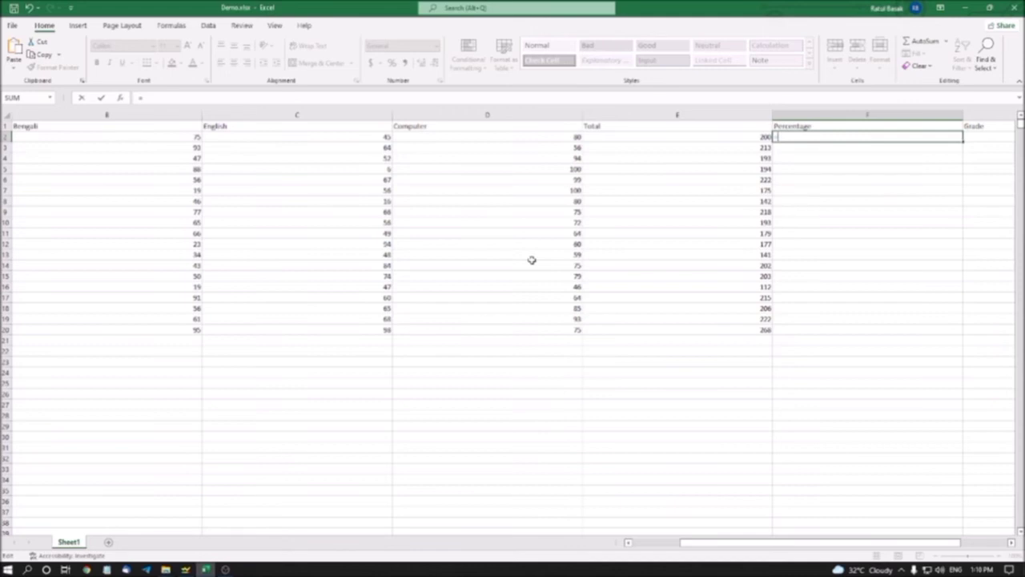
type("100*e")
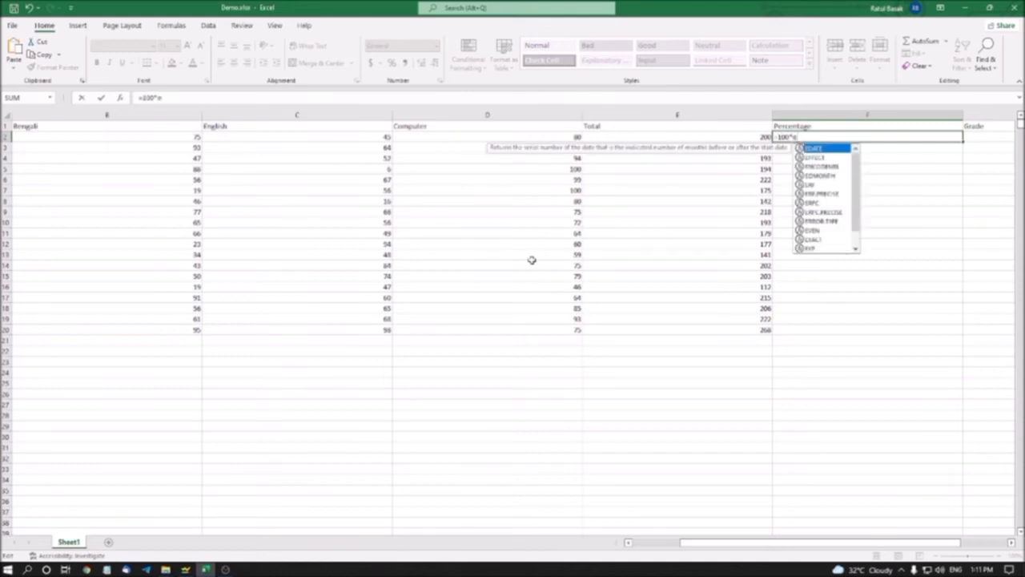
type("2")
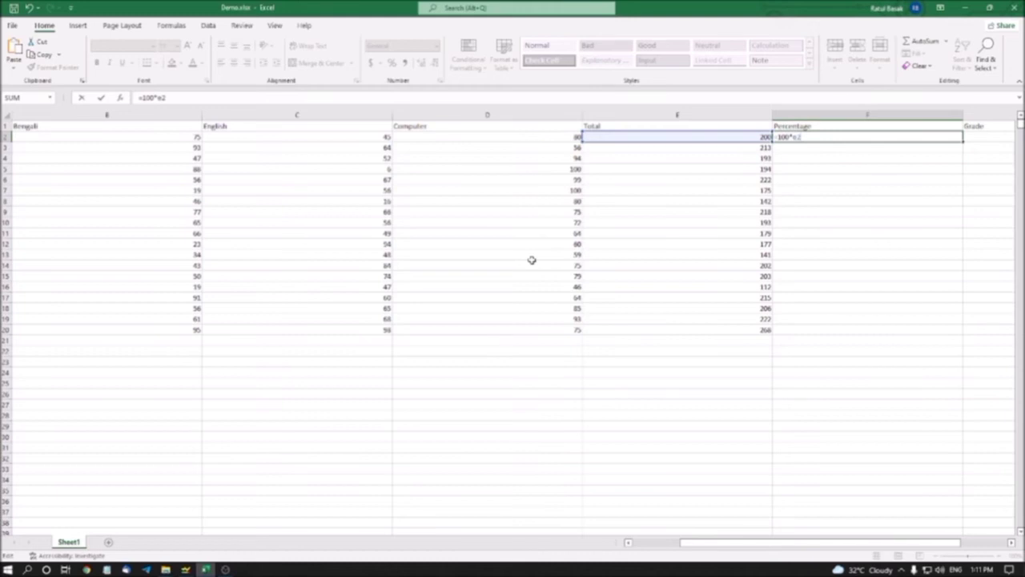
type("/")
type("300")
key("Return")
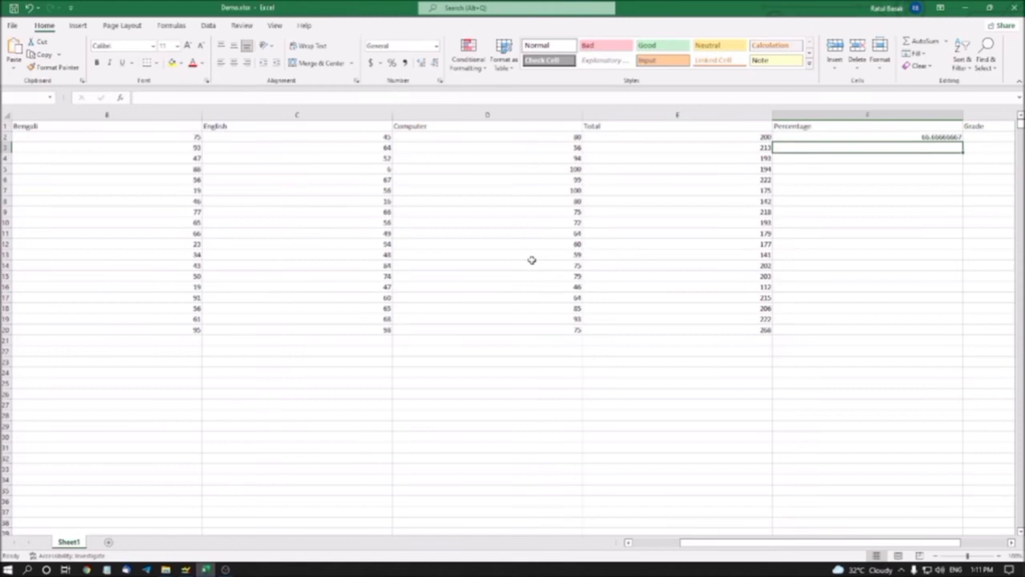
key("Up")
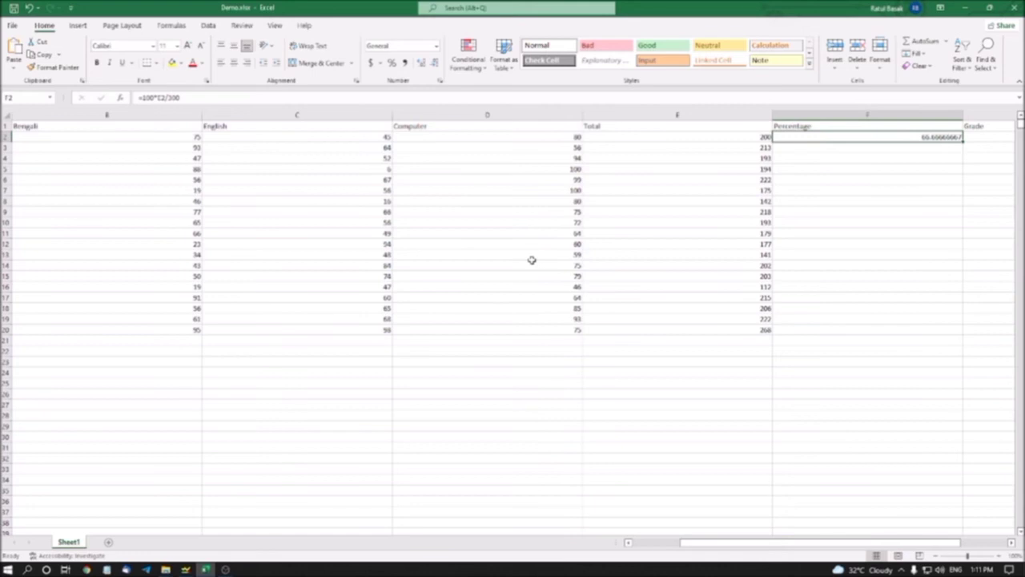
key("Down")
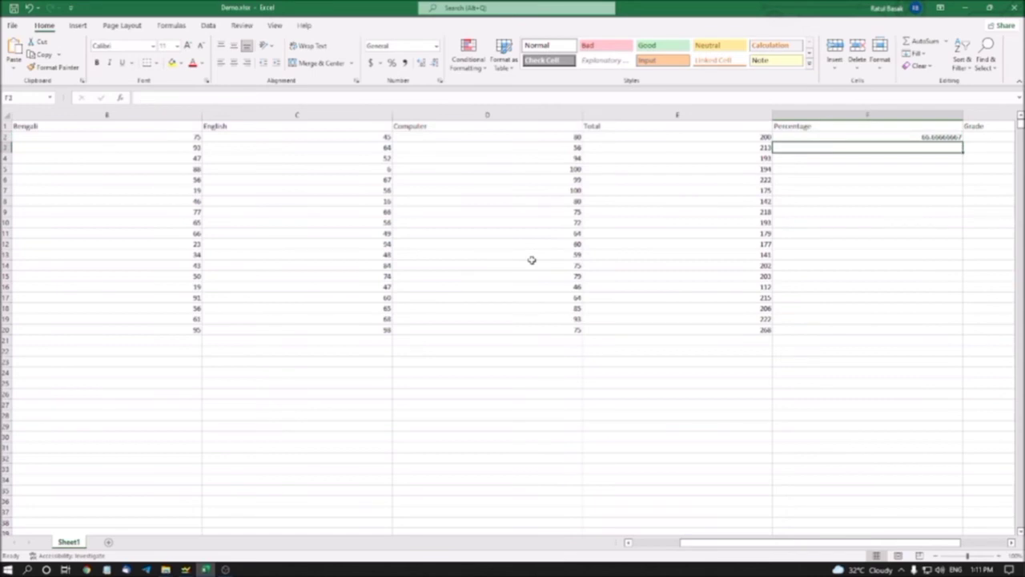
key("Up")
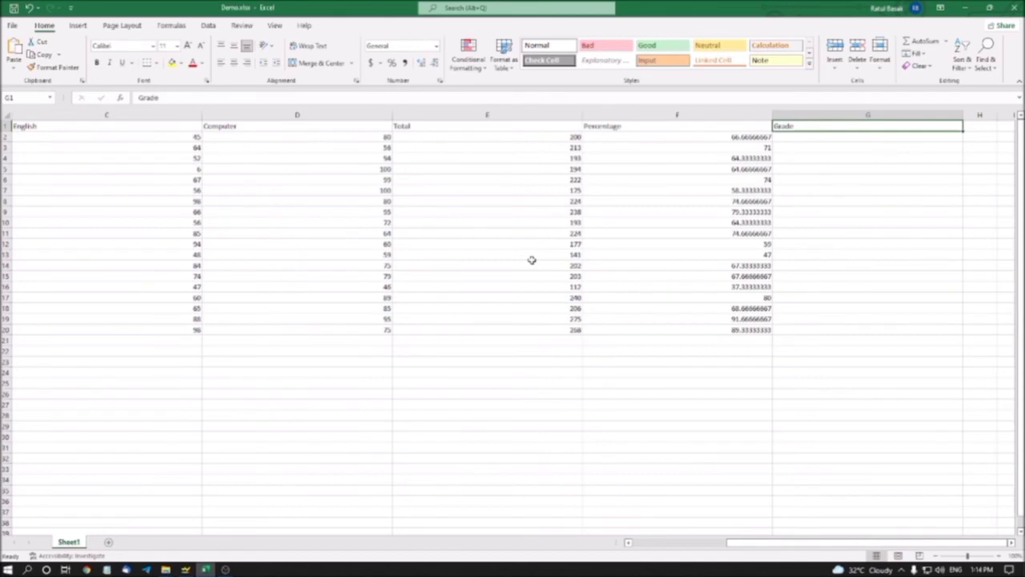
- Leave the marks sheet for the desktop, launch Excel and open a new blank workbook
key("alt+Tab")
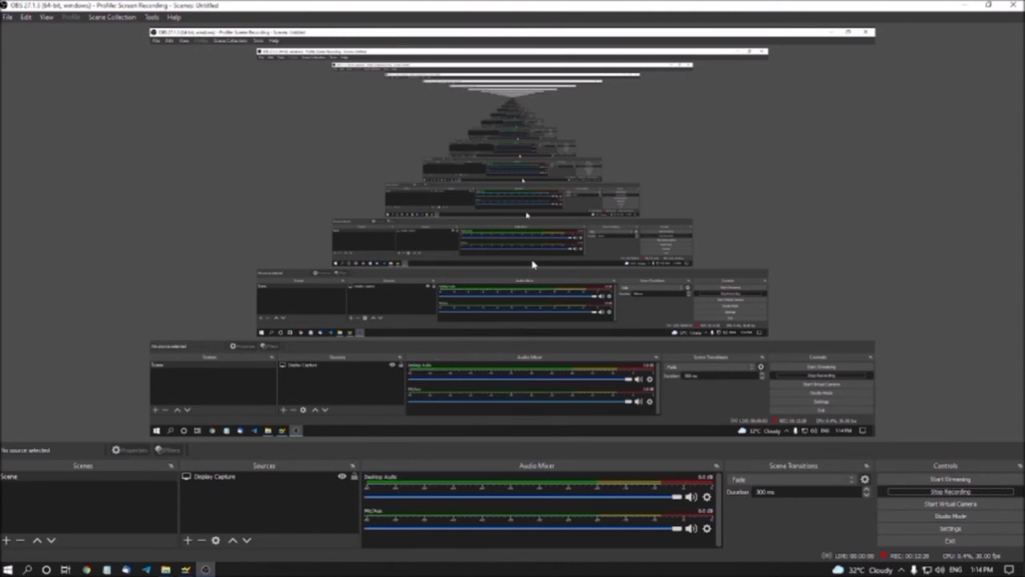
key("super+d")
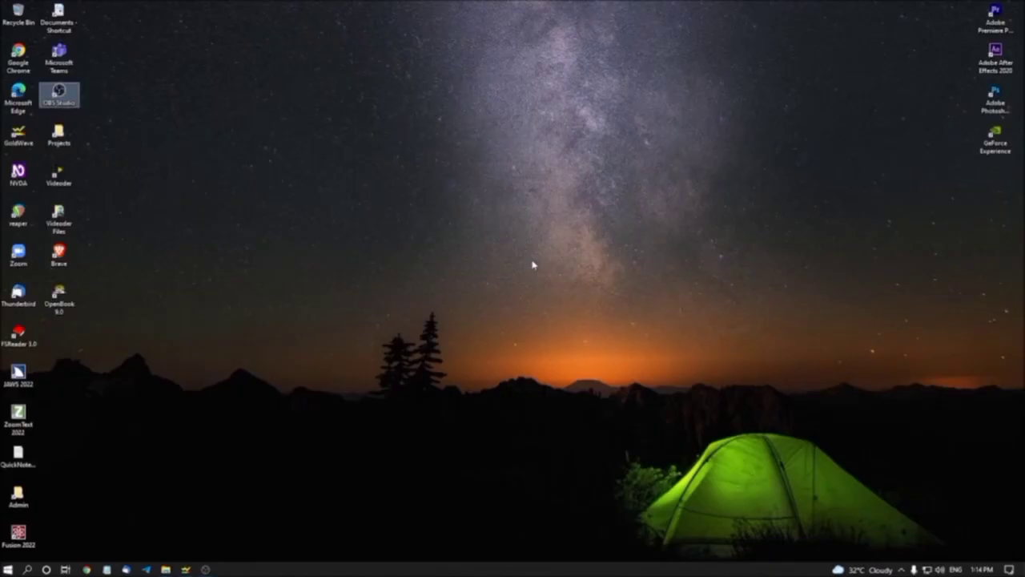
key("super")
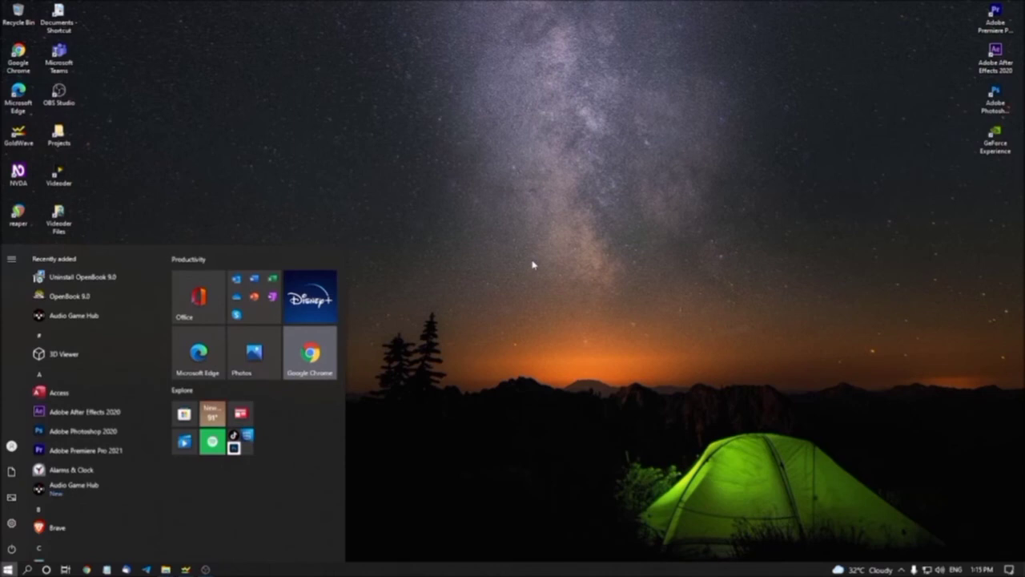
type("excel")
key("Return")
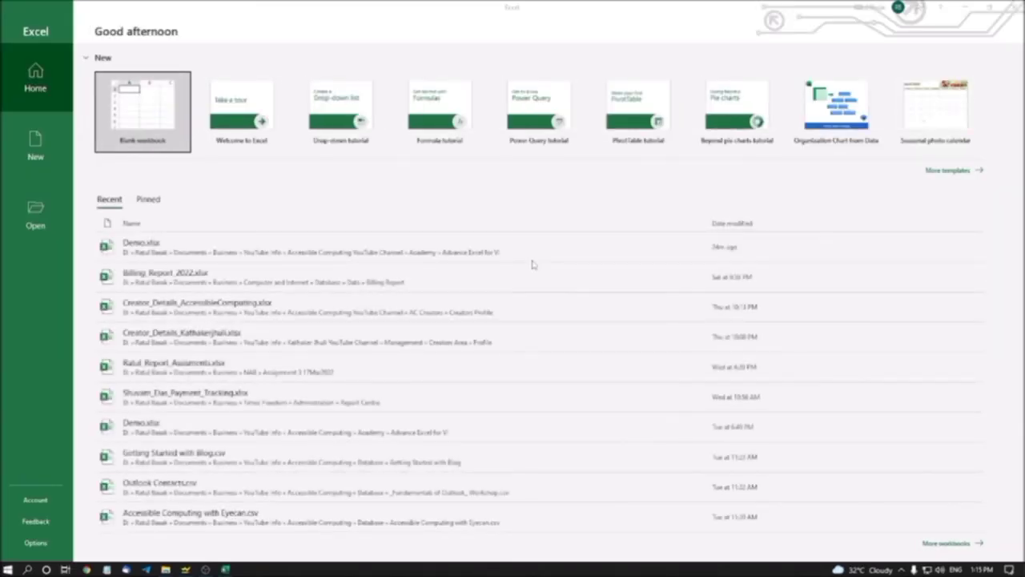
key("Escape")
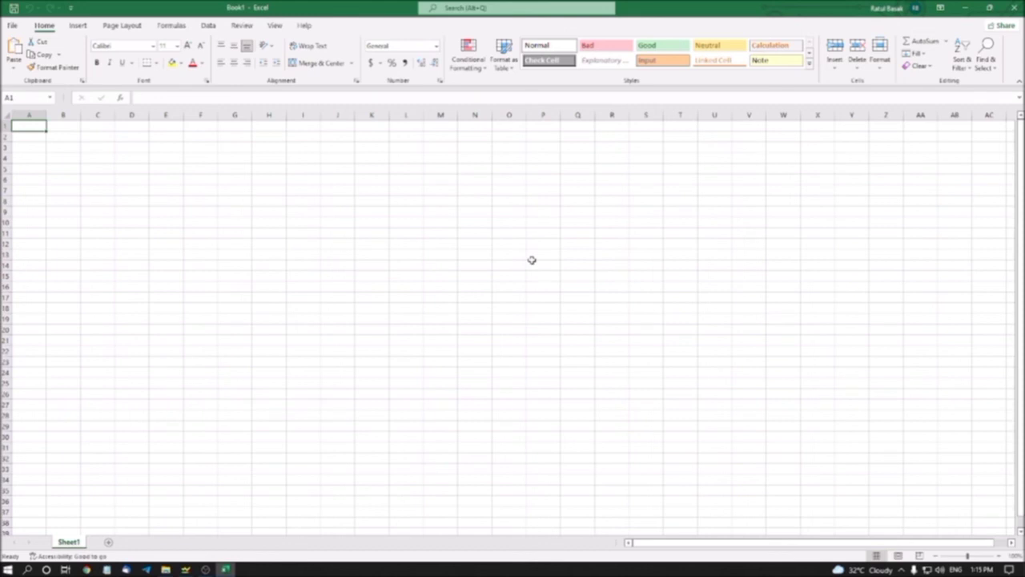
- Enter the column headings Item in A1 and Price in B1 of the blank sheet
type("Item")
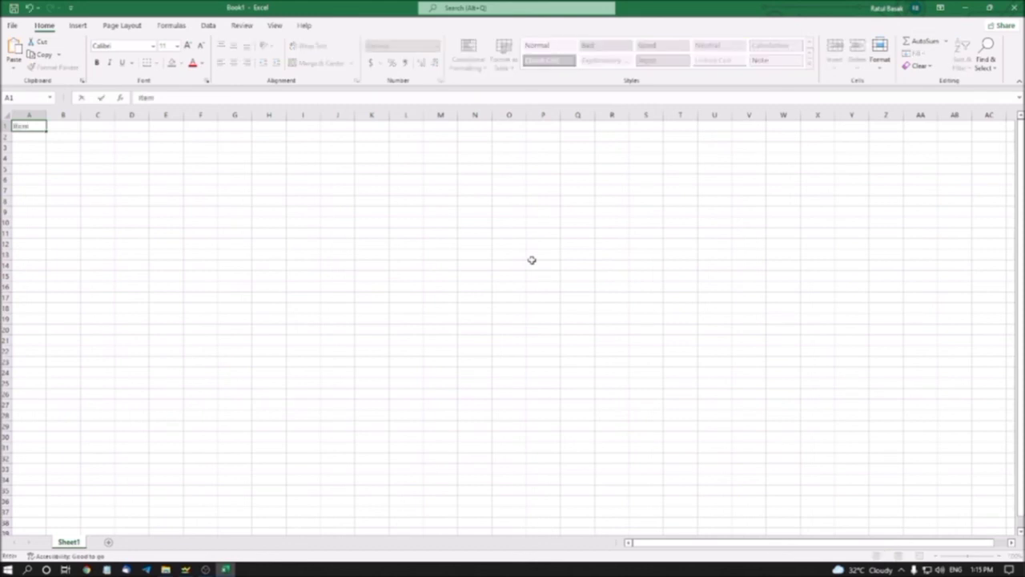
key("Tab")
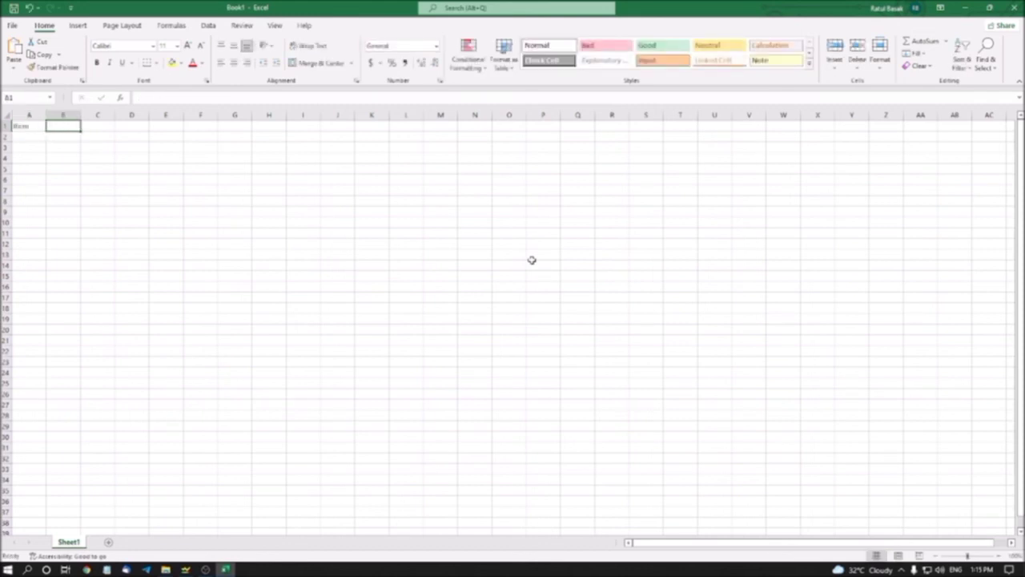
type("P")
type("Price")
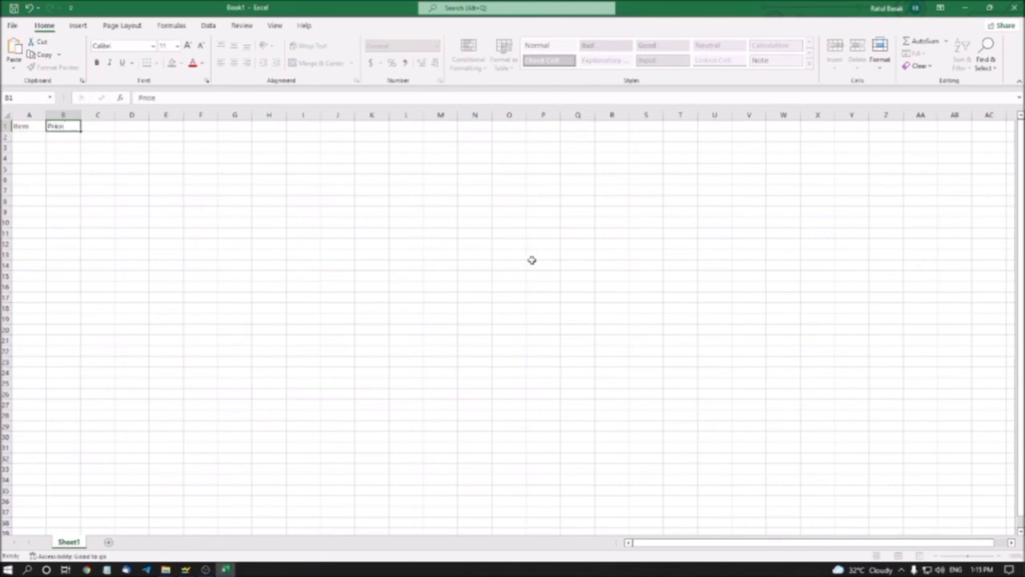
key("shift+Tab")
key("Return")
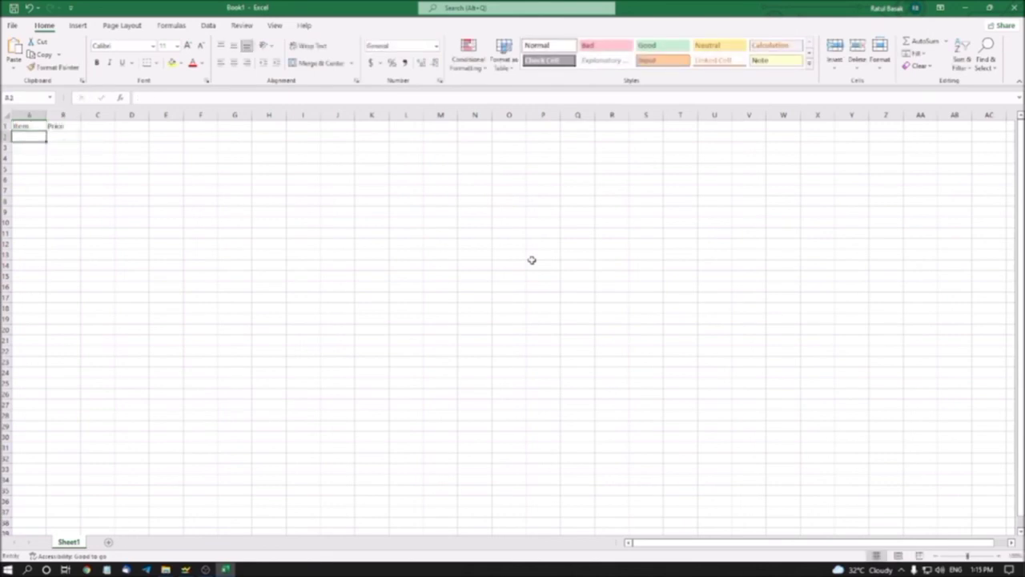
- Add the first item in row 2, Soap in A2 with a price of 50 in B2
type("Soap")
key("Tab")
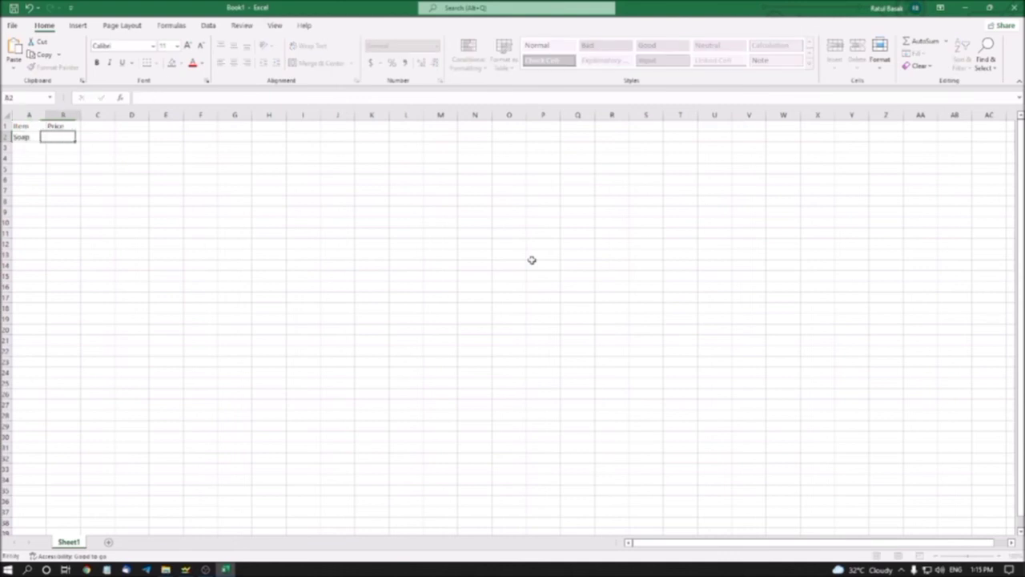
type("50")
key("Return")
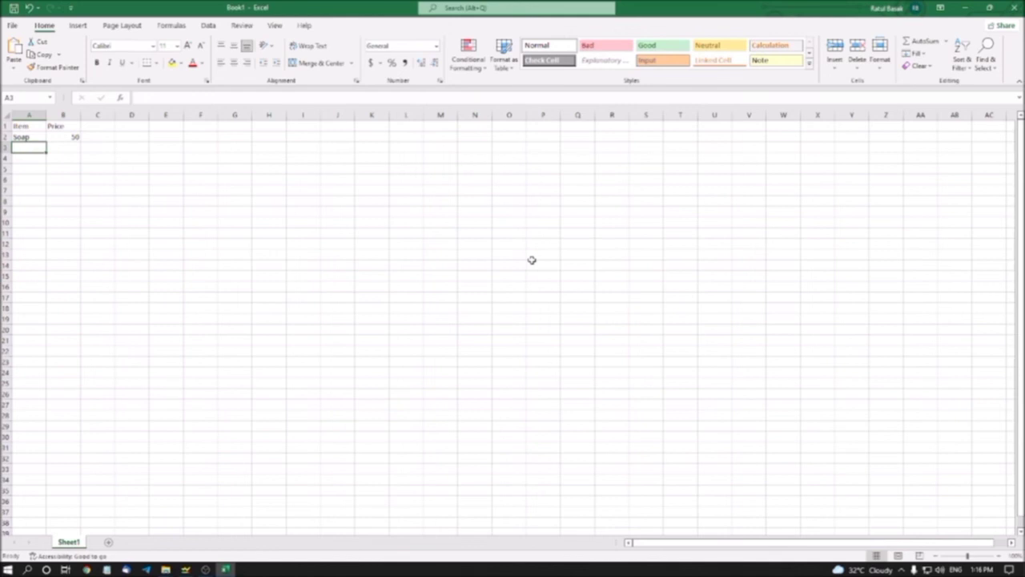
- Add the second item in row 3, Toothpest in A3 with a price of 75 in B3
type("To")
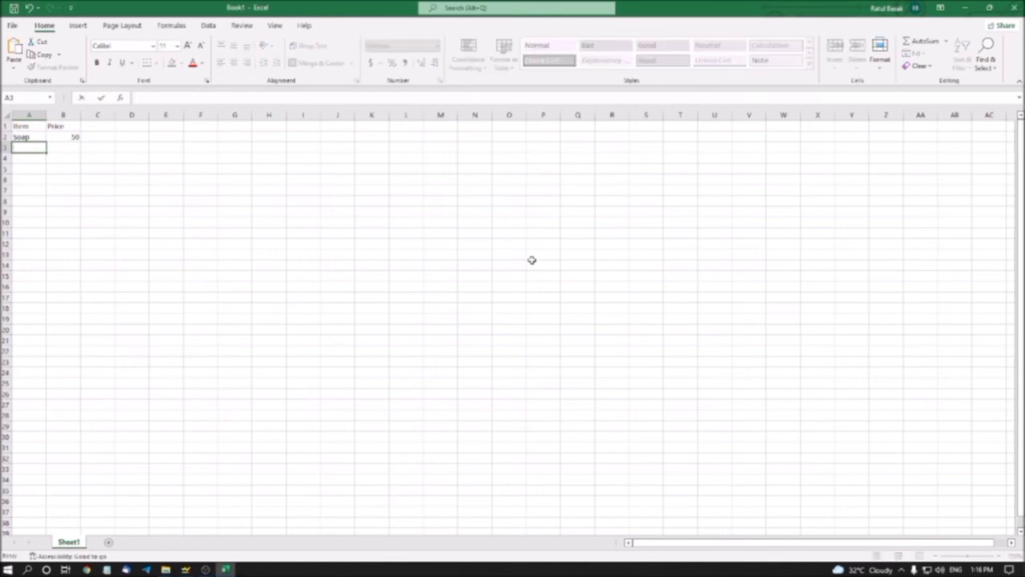
type("othpest")
key("Tab")
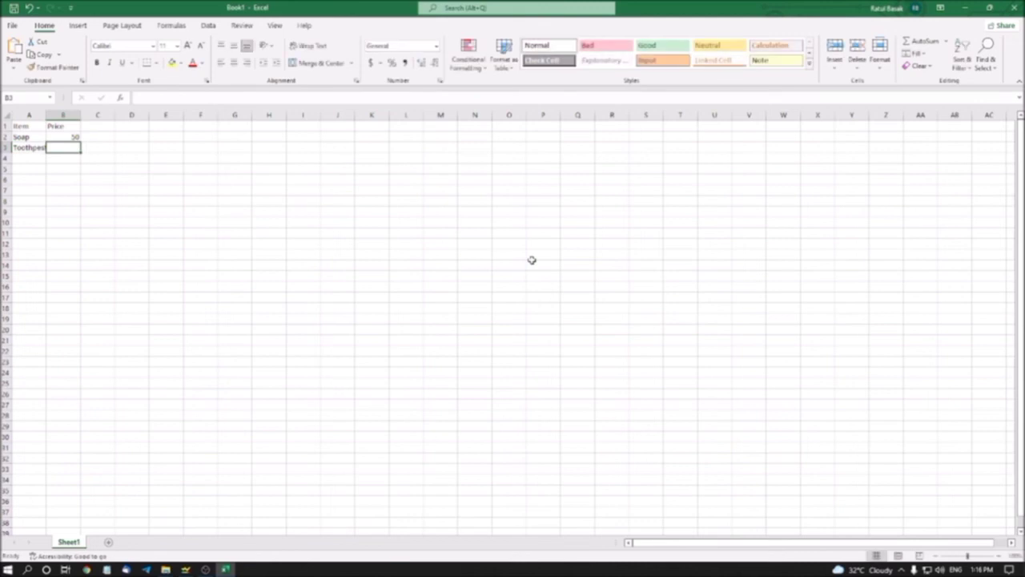
type("75")
key("shift+Tab")
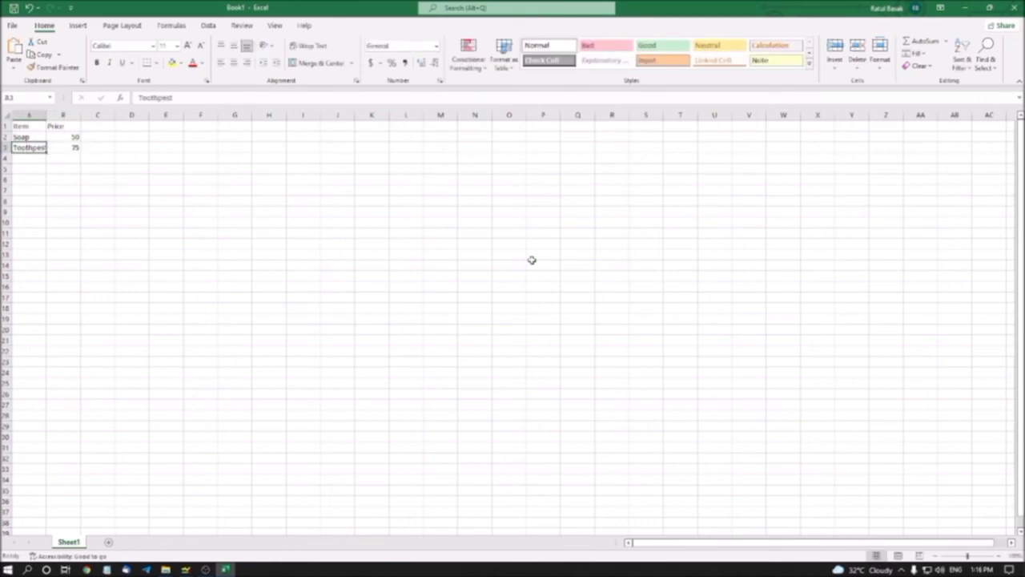
key("Return")
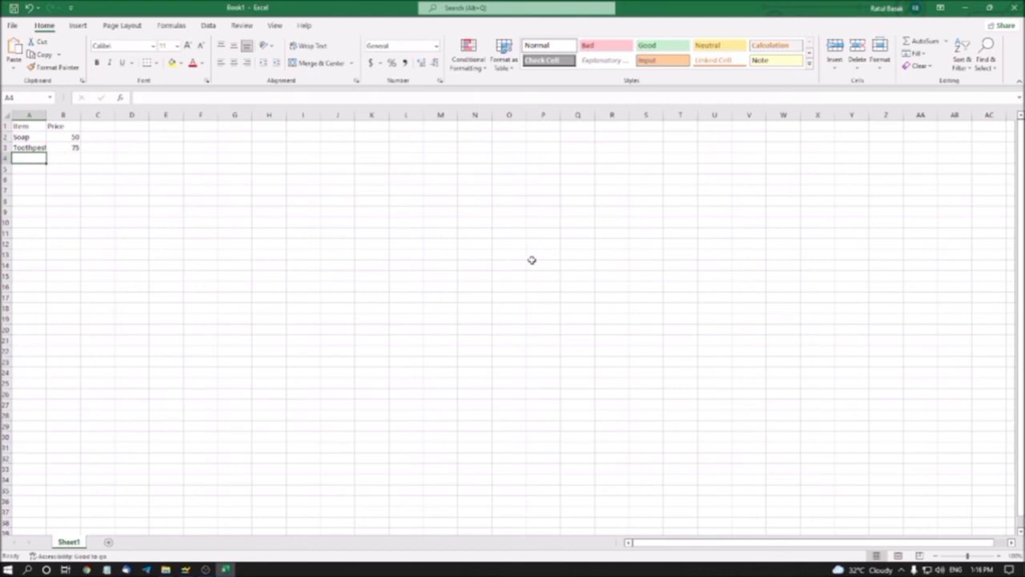
- Add the third item in row 4, Hair Oil in A4 with a price of 100 in B4
type("Hair O")
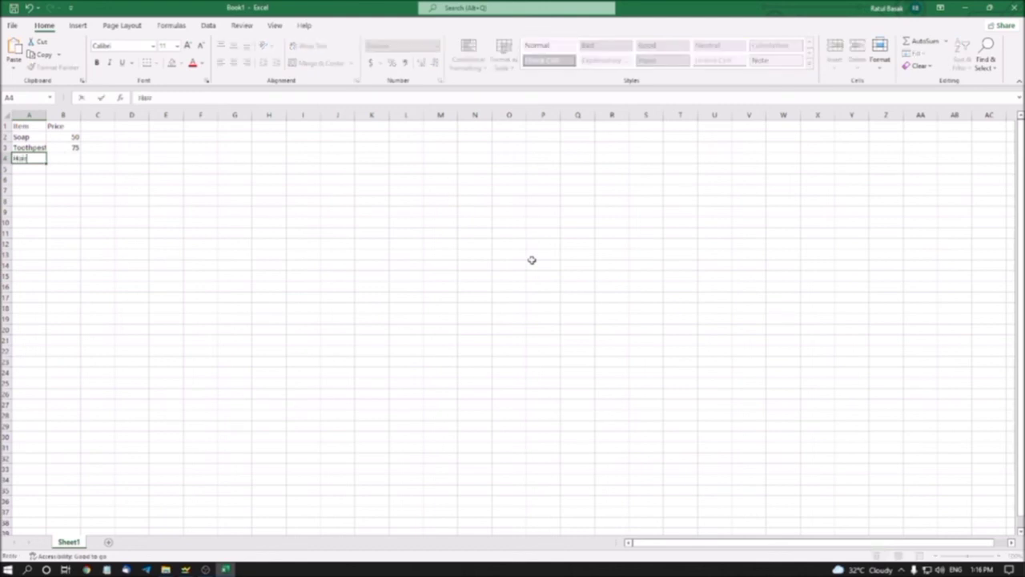
type("il")
key("Tab")
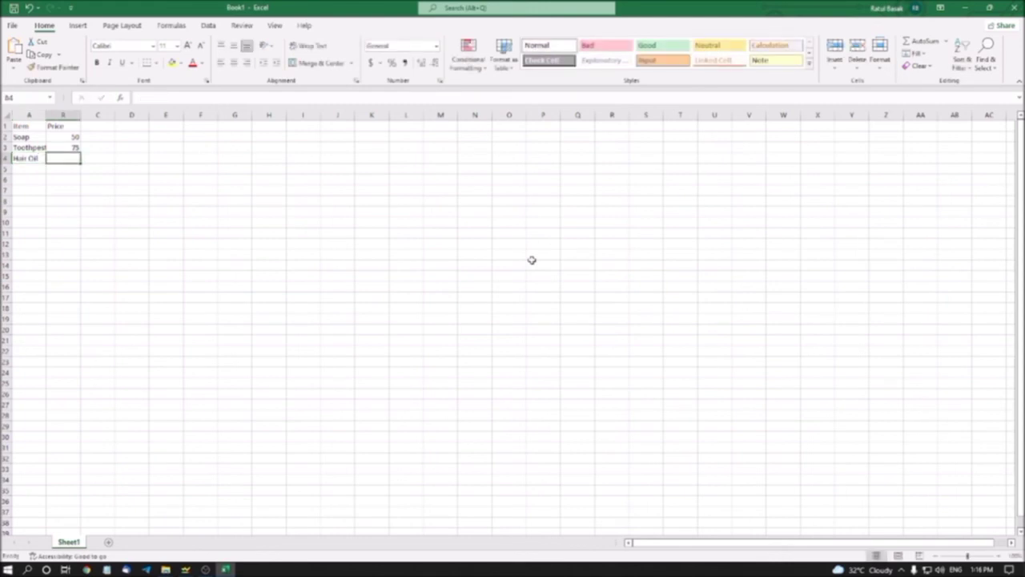
type("100")
key("shift+Tab")
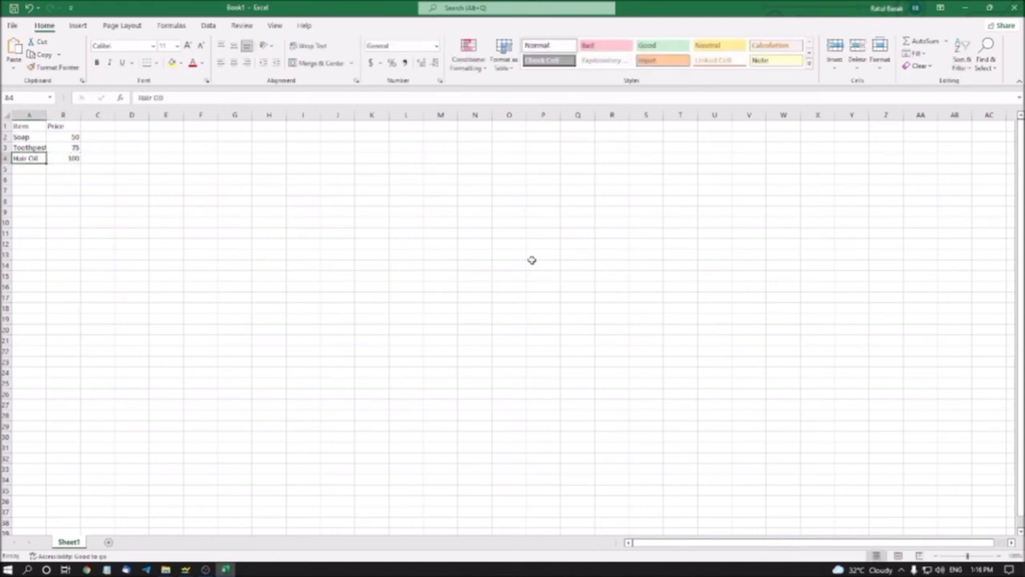
key("Down")
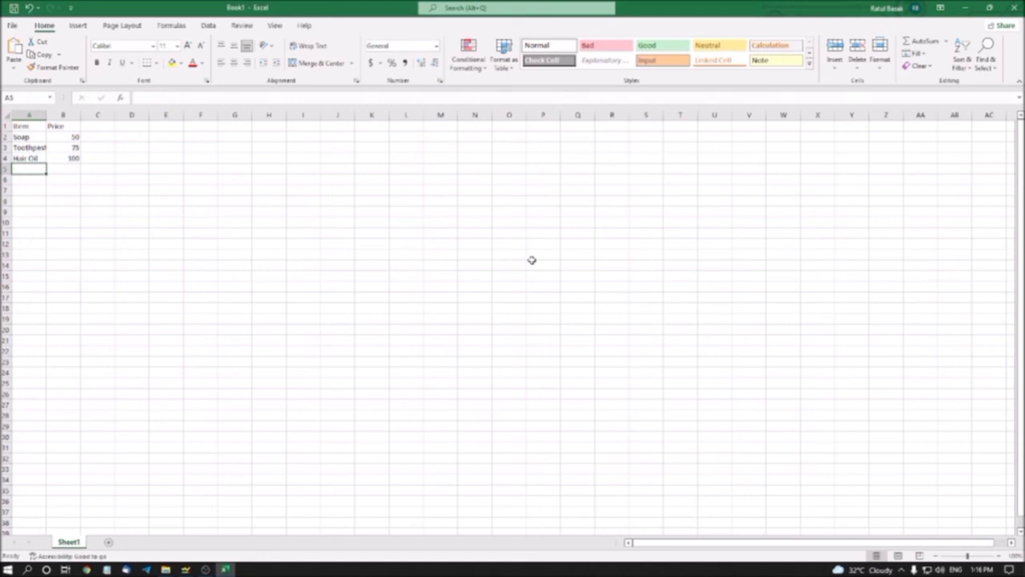
- Label cell A5 below the item list as Grand Total
type("Grand Tot")
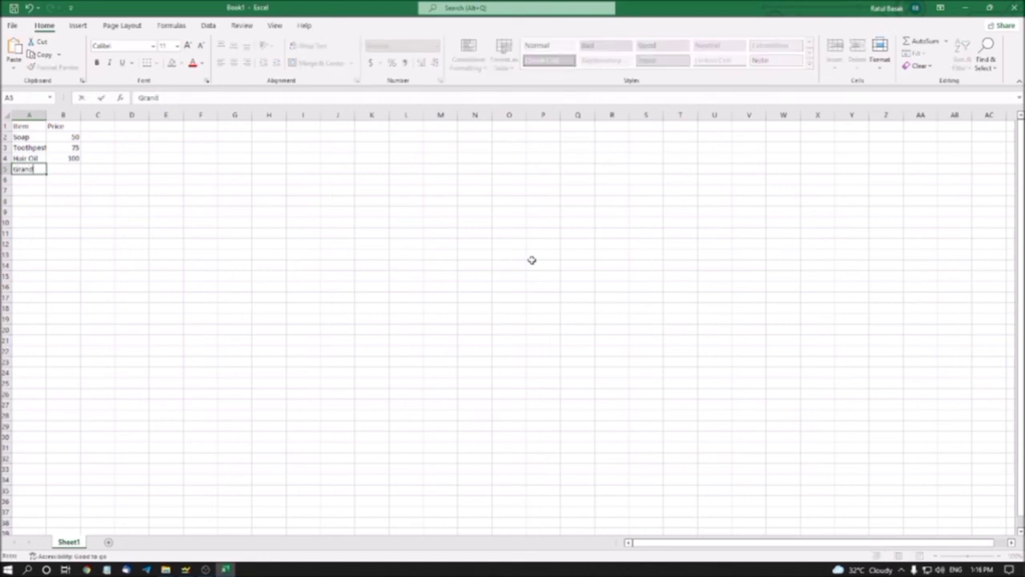
key("BackSpace")
key("BackSpace")
key("BackSpace")
key("BackSpace")
type("Total")
key("Tab")
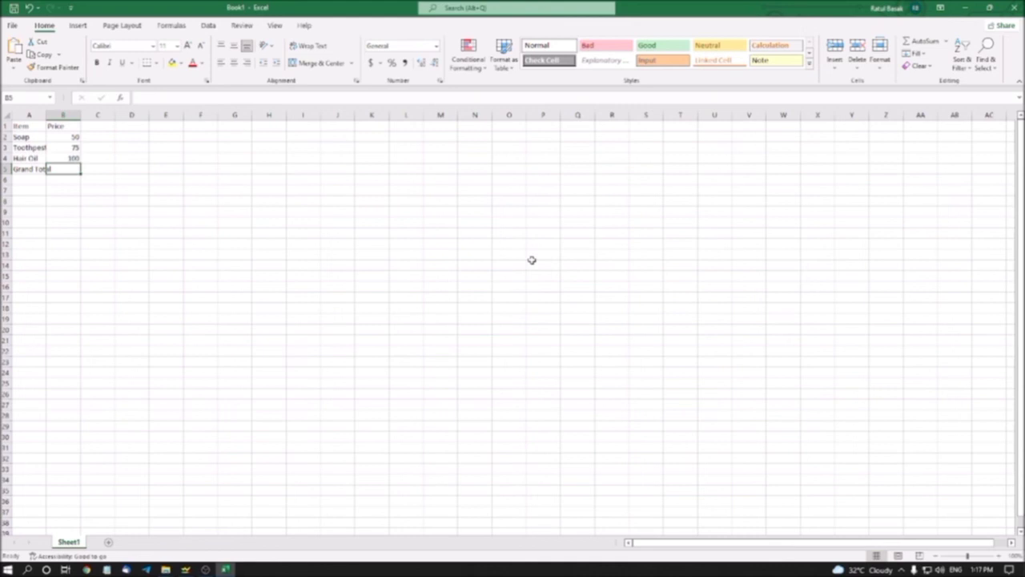
- Sum the prices B2:B4 in cell B5 with AutoSum and check the resulting formula
key("alt+equal")
key("Return")
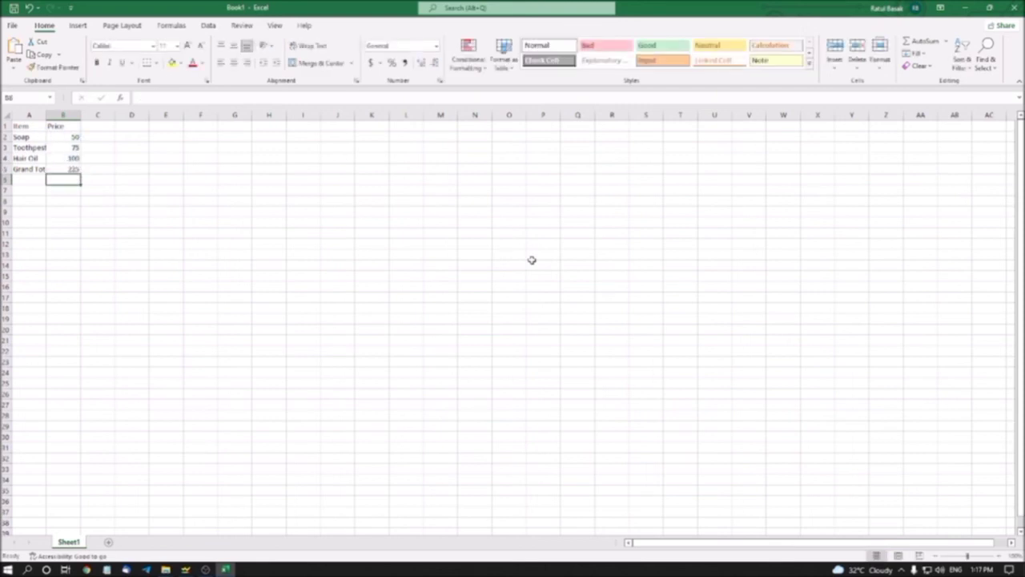
key("Up")
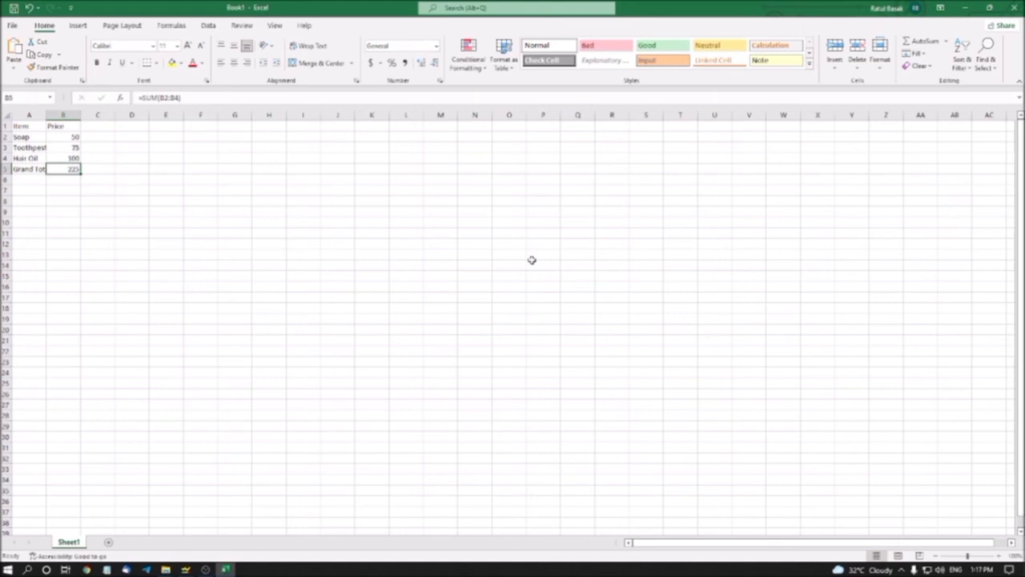